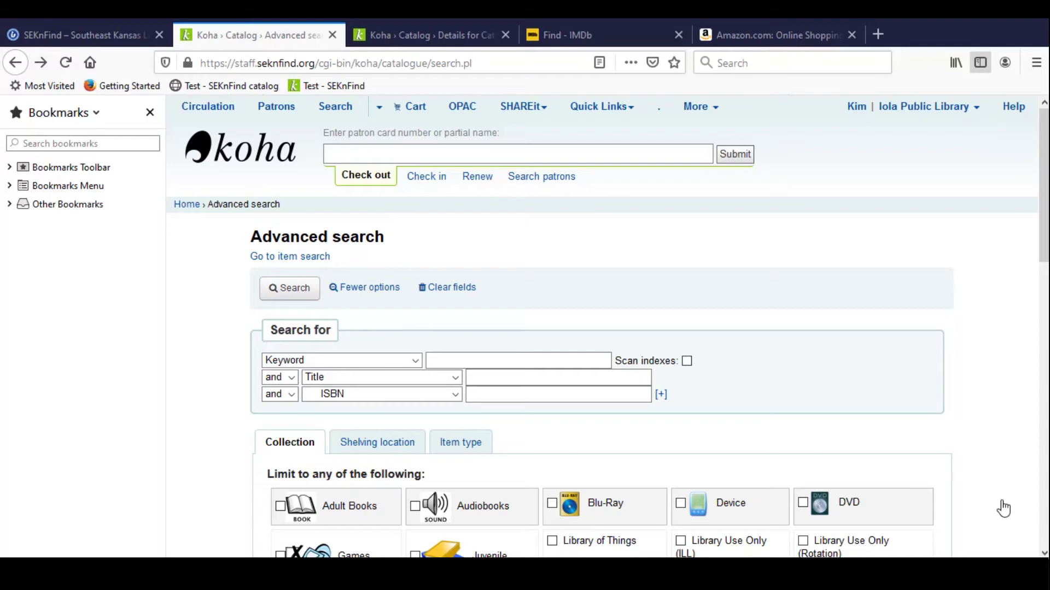
Search the catalog by keyword for "cats taylor swift".
{"action": "left_click", "coordinate": [467, 387]}
{"action": "left_click", "coordinate": [453, 363]}
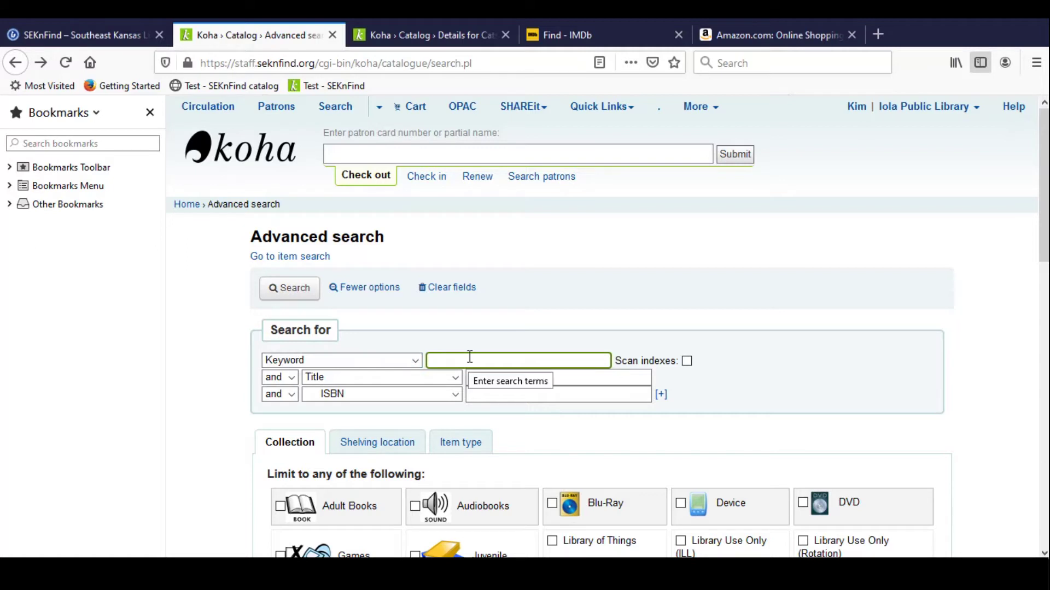
{"action": "type", "text": "cats t"}
{"action": "type", "text": "aylor swift"}
{"action": "key", "text": "Return"}
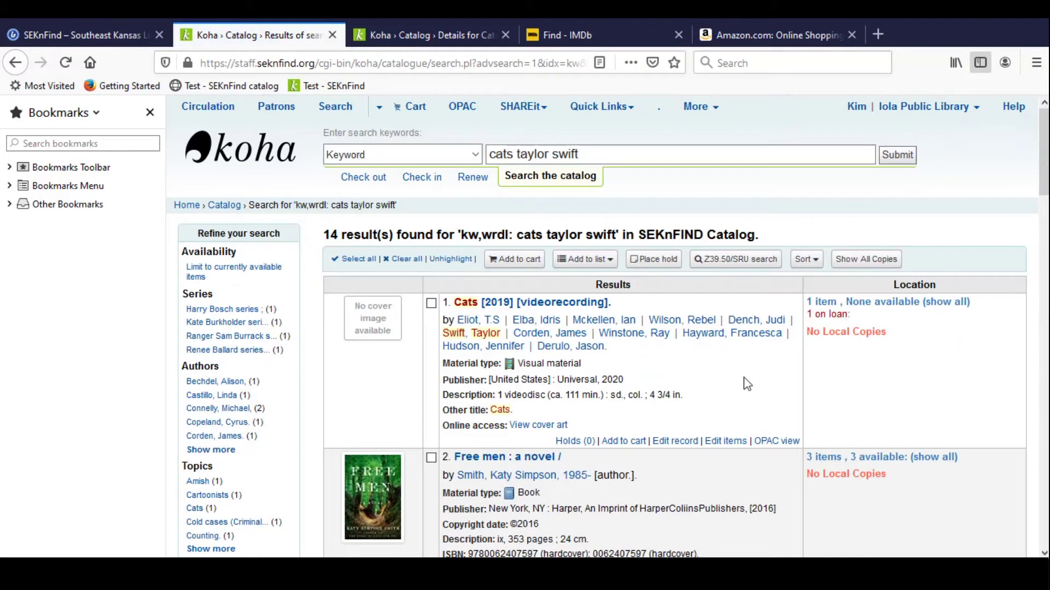
Review the catalog results for the Cats movie and compare them with the already open Cats [1998] videorecording record.
{"action": "scroll", "coordinate": [615, 352], "scroll_direction": "down", "scroll_amount": 7}
{"action": "scroll", "coordinate": [615, 352], "scroll_direction": "up", "scroll_amount": 7}
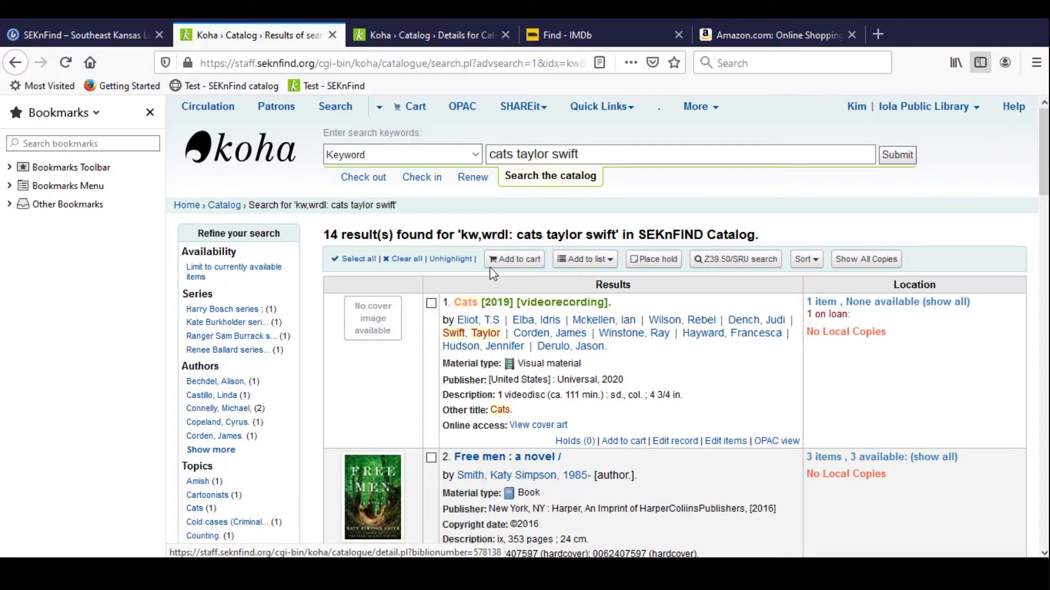
{"action": "left_click", "coordinate": [437, 31]}
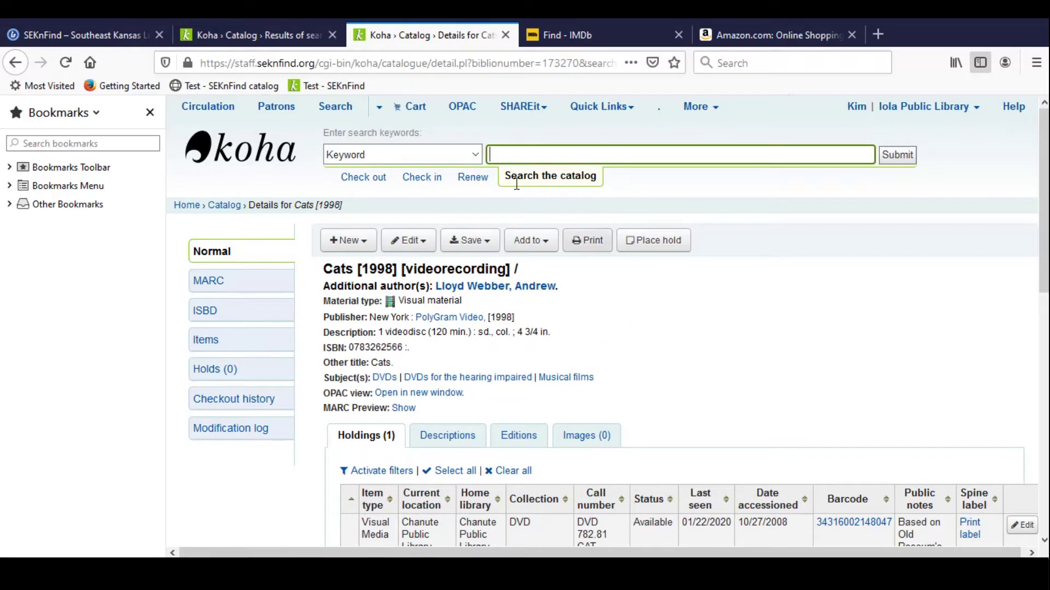
{"action": "left_click", "coordinate": [257, 35]}
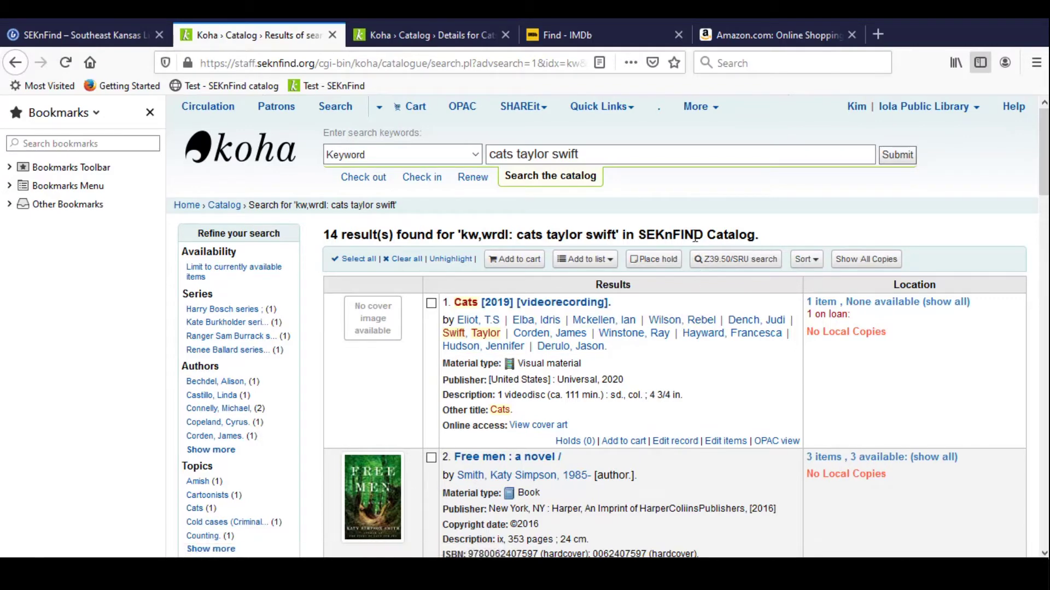
Go to the Cataloging module and start a new record from a Z39.50/SRU search.
{"action": "left_click", "coordinate": [693, 109]}
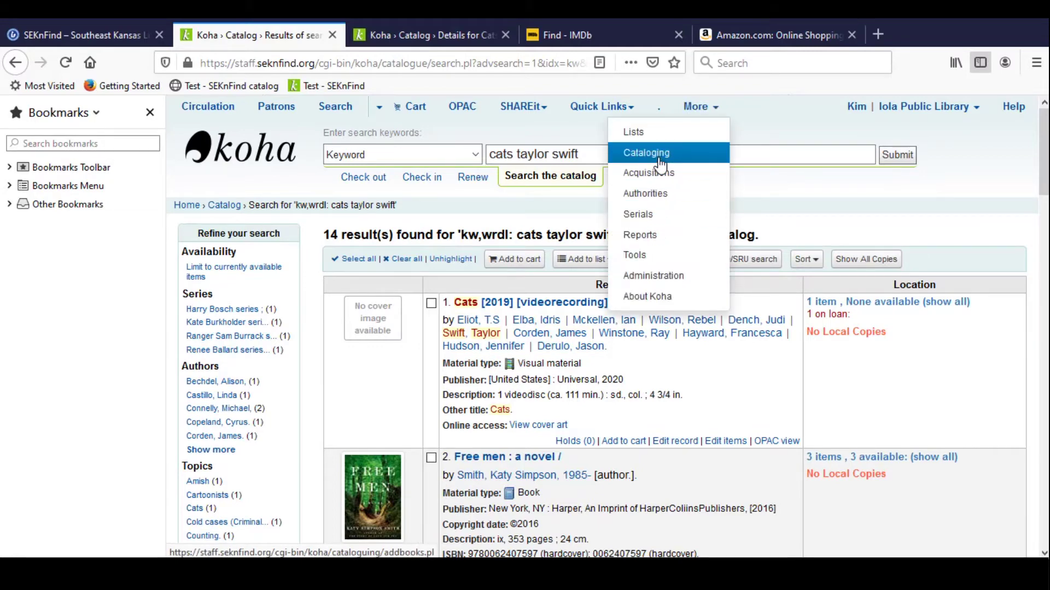
{"action": "left_click", "coordinate": [756, 259]}
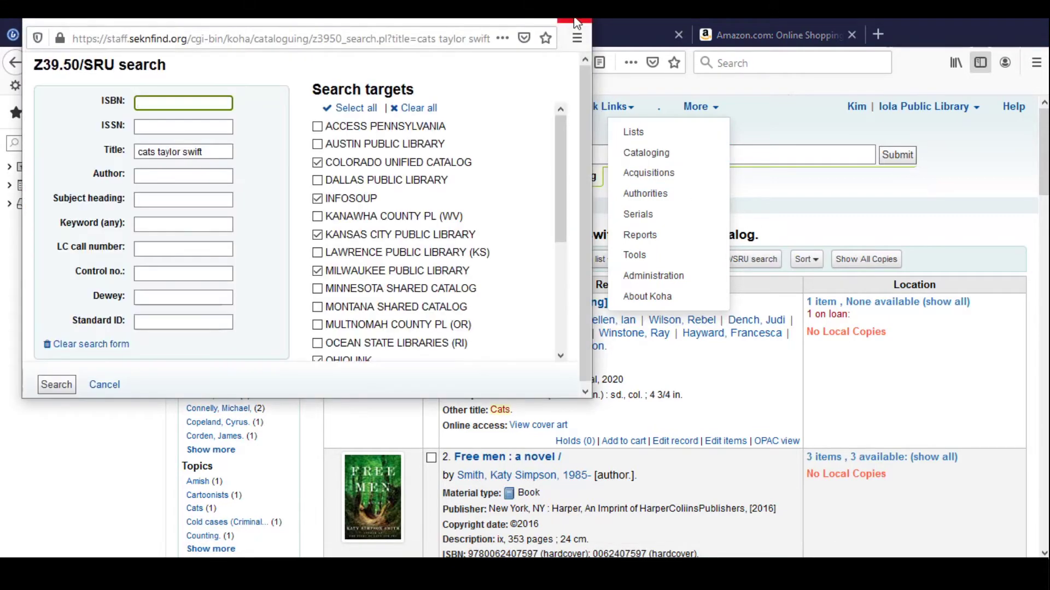
{"action": "left_click", "coordinate": [573, 16]}
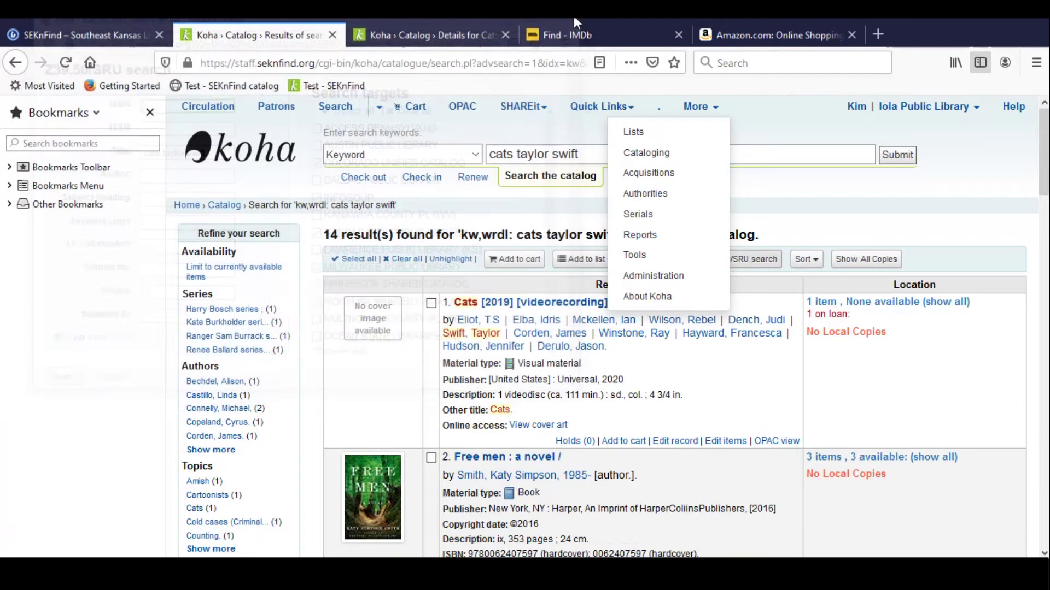
{"action": "left_click", "coordinate": [678, 152]}
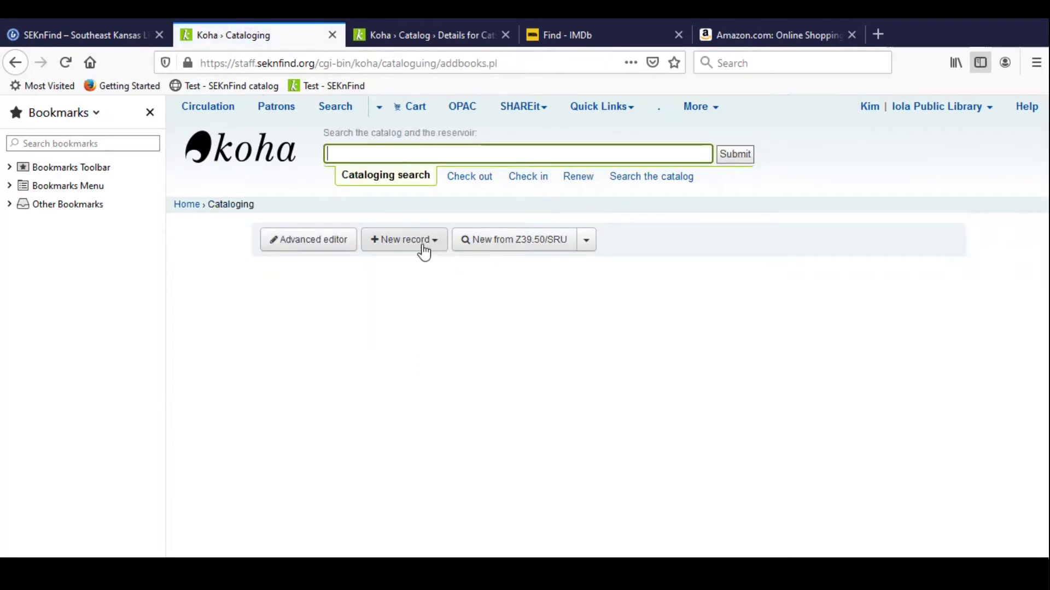
{"action": "left_click", "coordinate": [543, 250]}
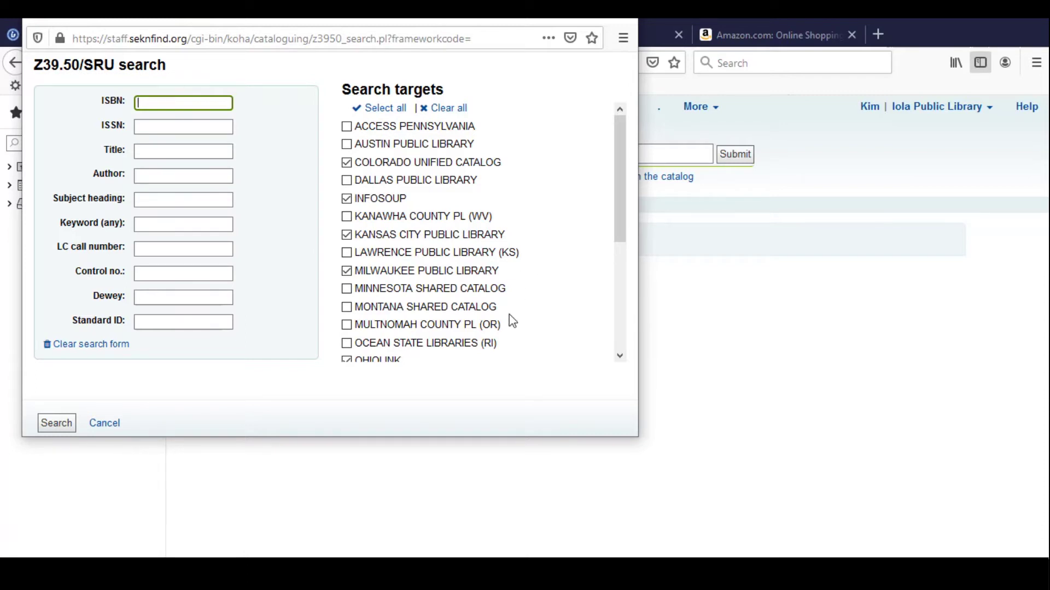
Fill in the Z39.50/SRU search form with the title "cats" and the author "swift, taylor".
{"action": "left_click", "coordinate": [182, 154]}
{"action": "left_click", "coordinate": [251, 154]}
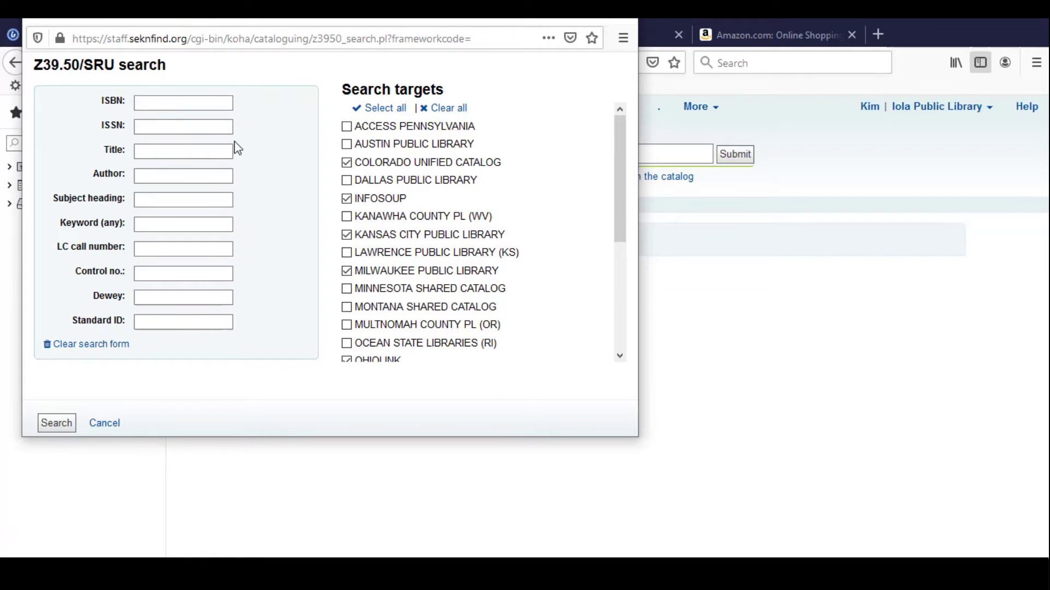
{"action": "left_click", "coordinate": [165, 154]}
{"action": "type", "text": "cats"}
{"action": "left_click", "coordinate": [172, 176]}
{"action": "type", "text": "swif"}
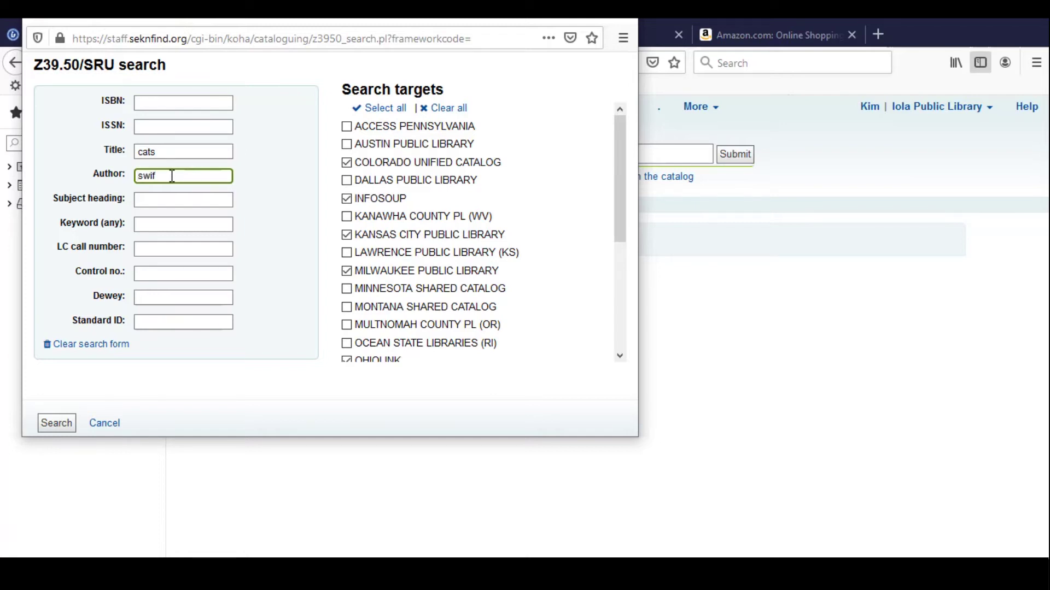
{"action": "type", "text": "t, taylor"}
{"action": "left_click", "coordinate": [187, 96]}
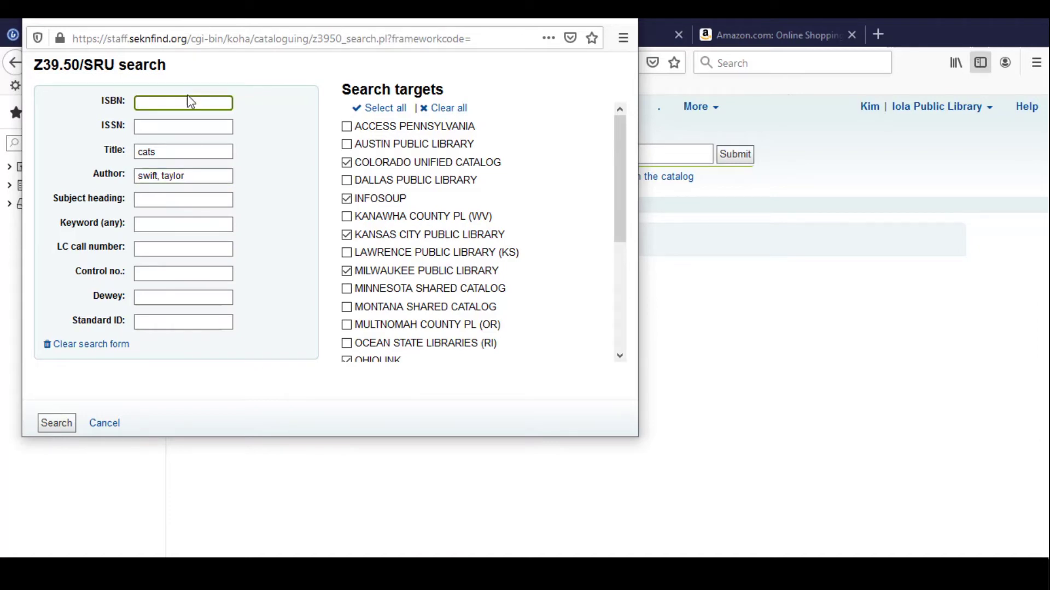
{"action": "left_click", "coordinate": [169, 225]}
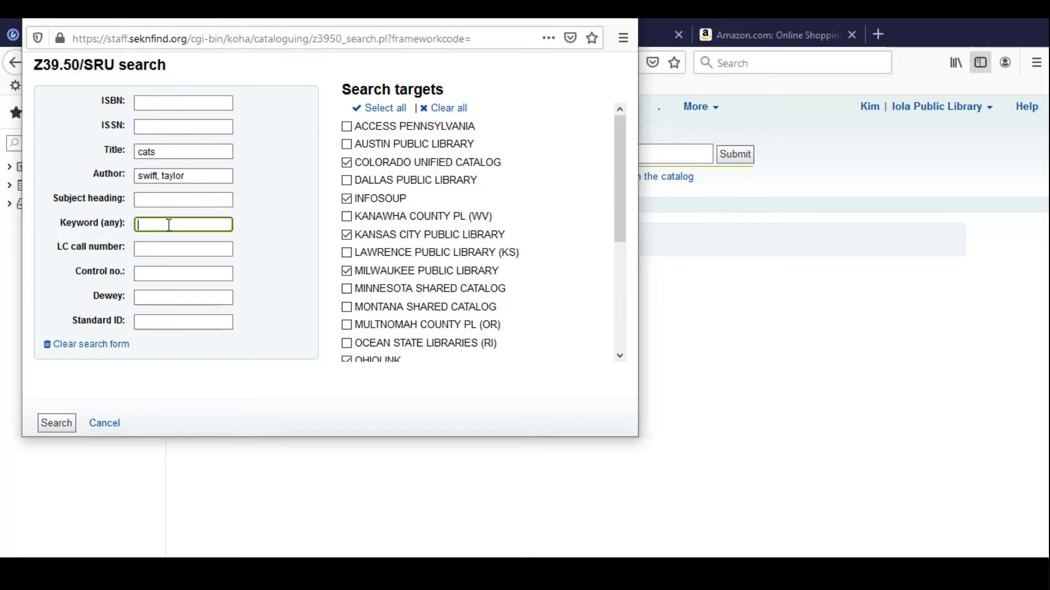
{"action": "type", "text": "blu-ray"}
{"action": "key", "text": "BackSpace"}
{"action": "key", "text": "BackSpace"}
{"action": "key", "text": "BackSpace"}
{"action": "key", "text": "BackSpace"}
{"action": "key", "text": "BackSpace"}
{"action": "key", "text": "BackSpace"}
{"action": "key", "text": "BackSpace"}
Run the Z39.50/SRU search on the preselected targets with the entered title and author.
{"action": "left_click", "coordinate": [174, 324]}
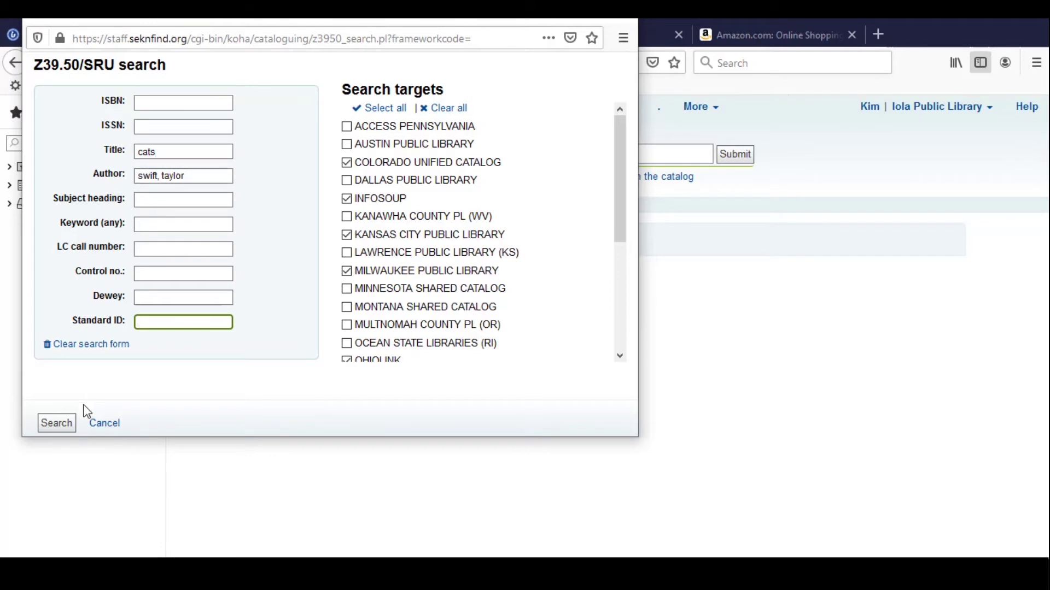
{"action": "left_click", "coordinate": [62, 428]}
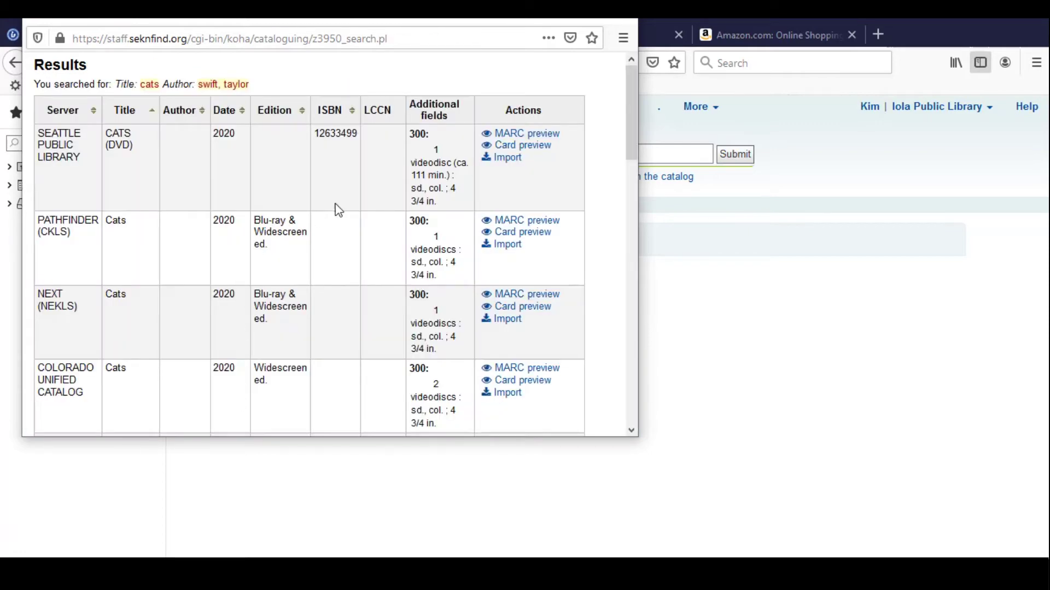
Examine the list of Cats records from the other libraries, comparing servers, dates, editions and disc descriptions.
{"action": "scroll", "coordinate": [350, 201], "scroll_direction": "down", "scroll_amount": 15}
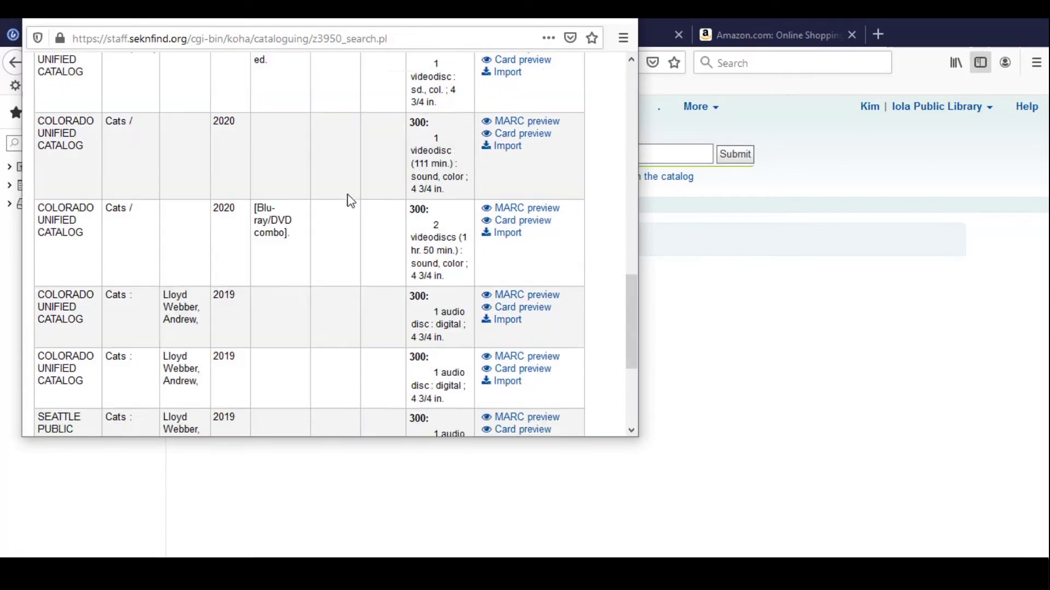
{"action": "scroll", "coordinate": [351, 202], "scroll_direction": "down", "scroll_amount": 5}
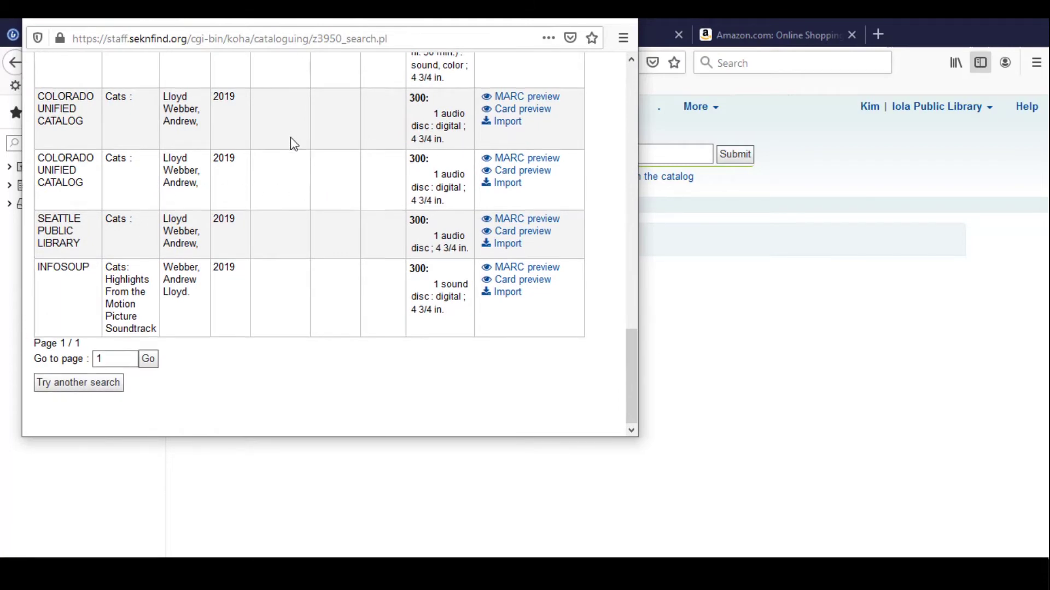
{"action": "scroll", "coordinate": [291, 136], "scroll_direction": "up", "scroll_amount": 6}
{"action": "scroll", "coordinate": [309, 160], "scroll_direction": "down", "scroll_amount": 5}
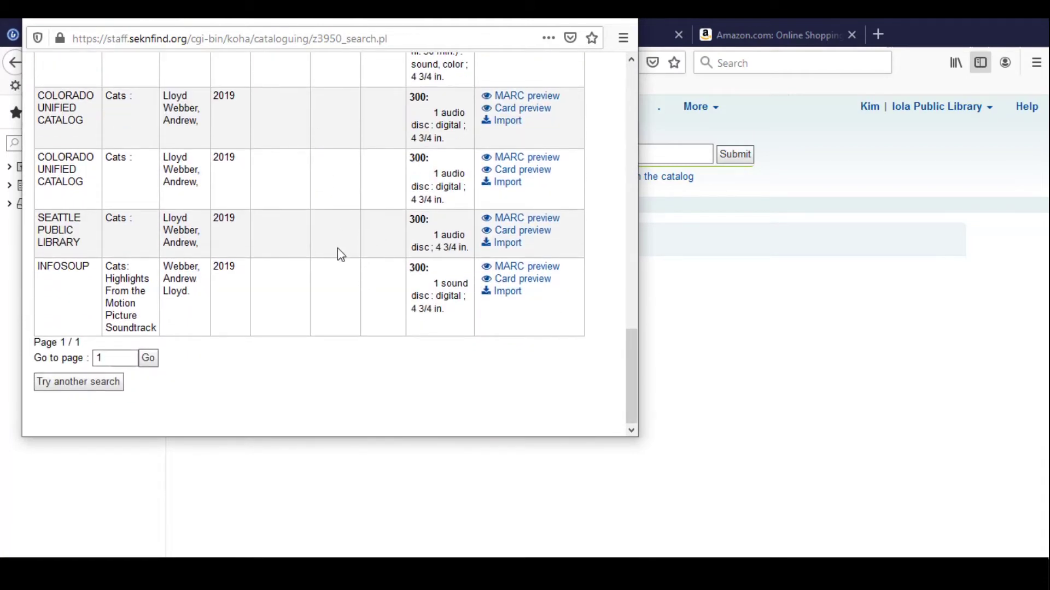
{"action": "scroll", "coordinate": [337, 325], "scroll_direction": "up", "scroll_amount": 5}
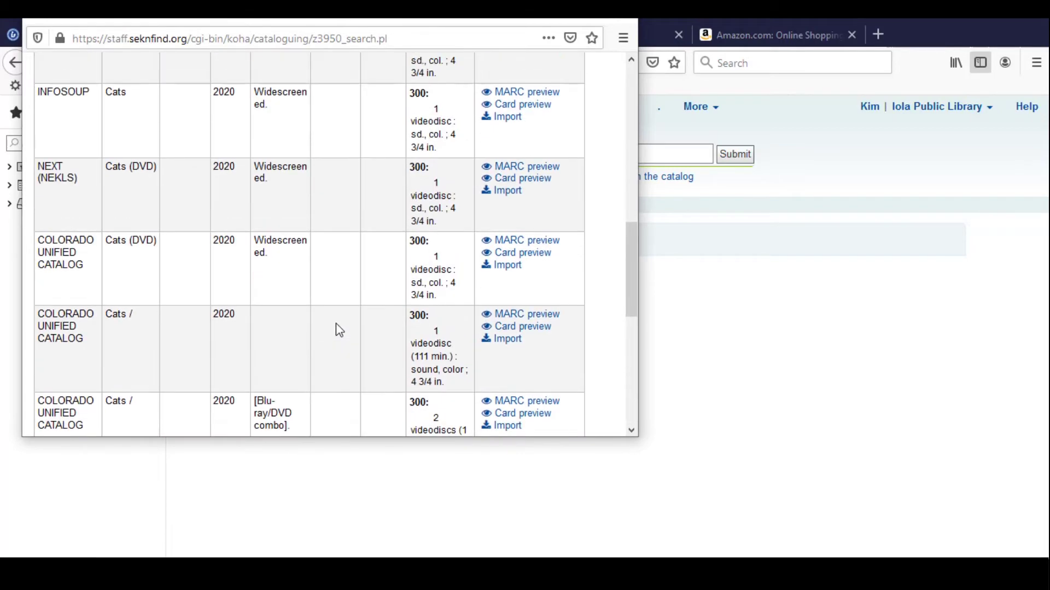
{"action": "scroll", "coordinate": [339, 330], "scroll_direction": "down", "scroll_amount": 5}
{"action": "scroll", "coordinate": [340, 313], "scroll_direction": "up", "scroll_amount": 10}
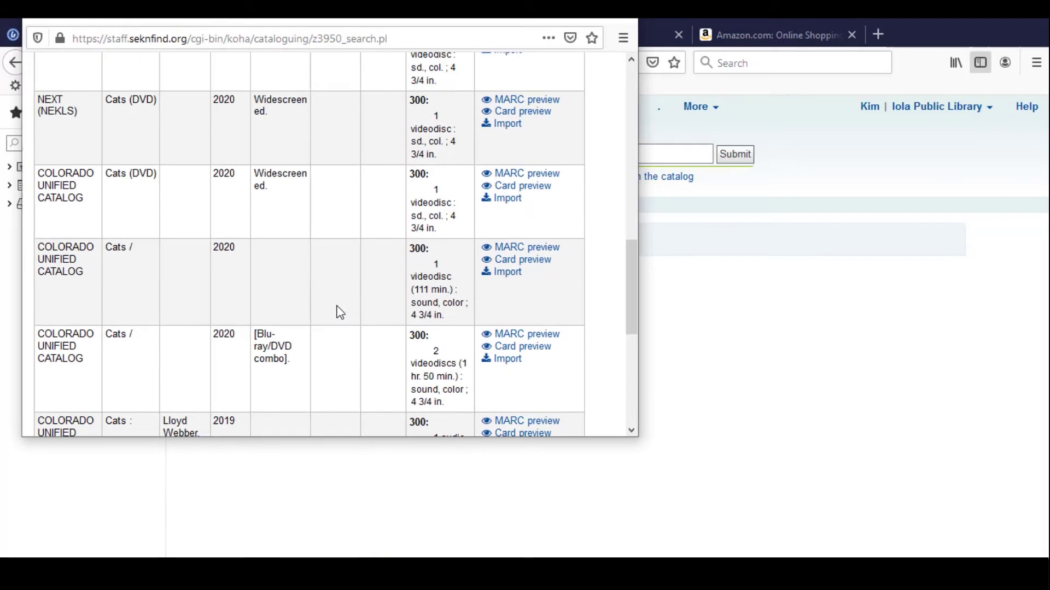
{"action": "scroll", "coordinate": [340, 313], "scroll_direction": "up", "scroll_amount": 10}
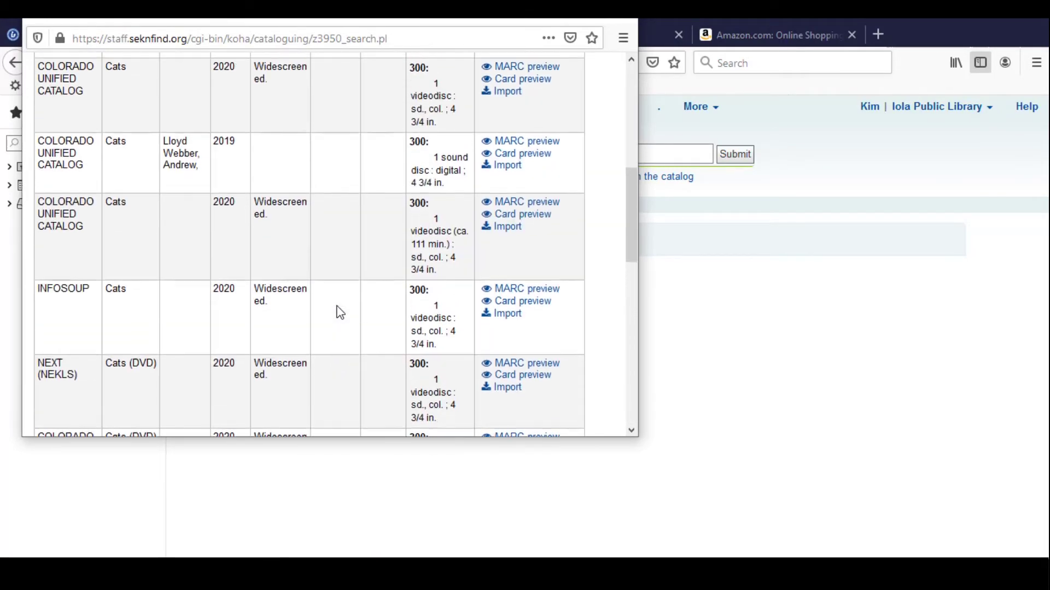
{"action": "scroll", "coordinate": [341, 313], "scroll_direction": "up", "scroll_amount": 5}
{"action": "scroll", "coordinate": [340, 313], "scroll_direction": "down", "scroll_amount": 6}
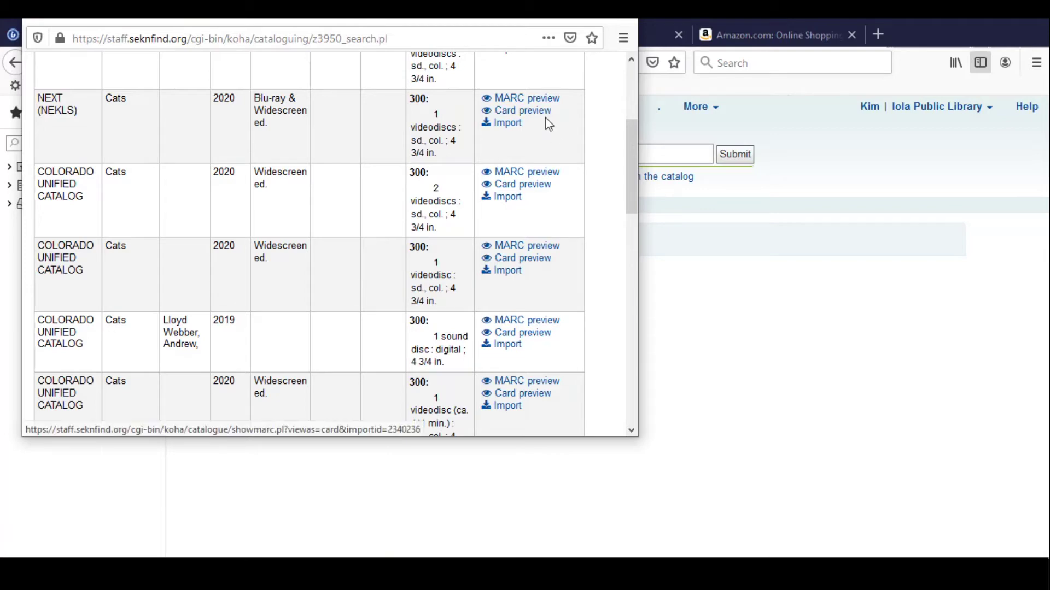
{"action": "scroll", "coordinate": [547, 128], "scroll_direction": "up", "scroll_amount": 5}
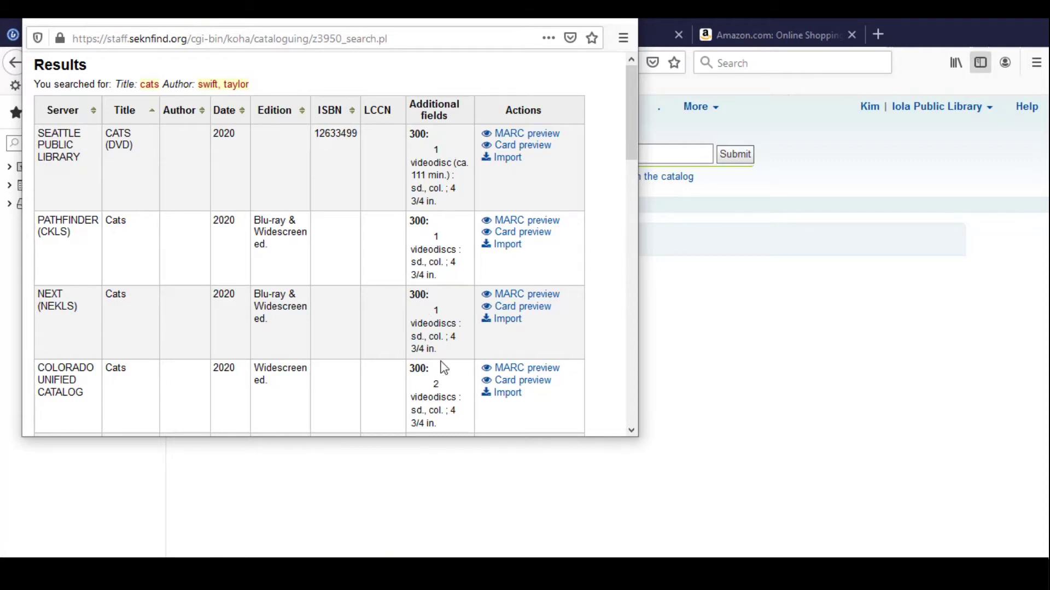
{"action": "scroll", "coordinate": [441, 368], "scroll_direction": "down", "scroll_amount": 3}
{"action": "scroll", "coordinate": [442, 366], "scroll_direction": "down", "scroll_amount": 10}
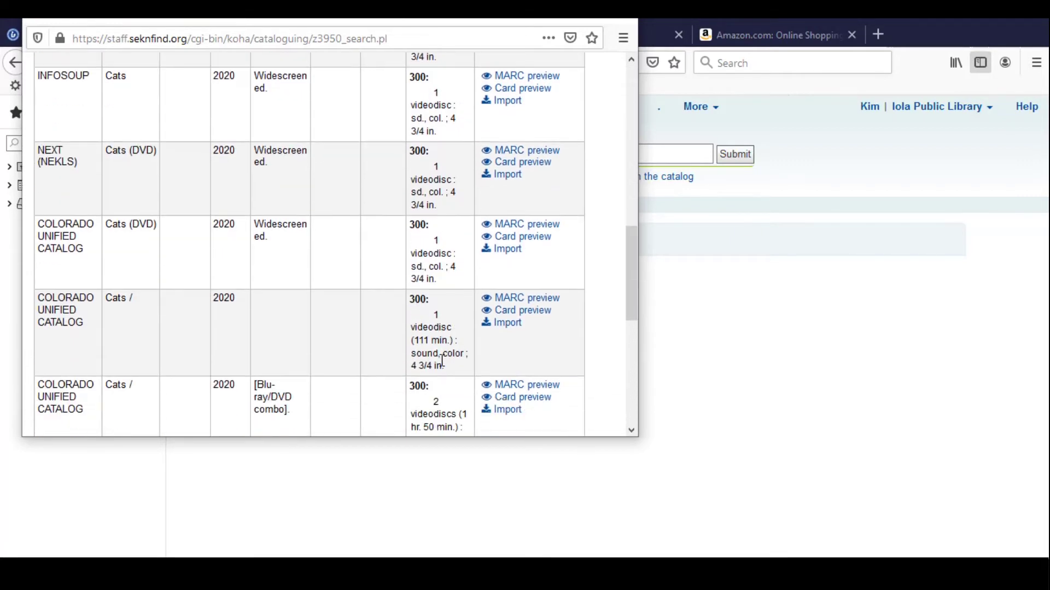
{"action": "scroll", "coordinate": [441, 361], "scroll_direction": "up", "scroll_amount": 8}
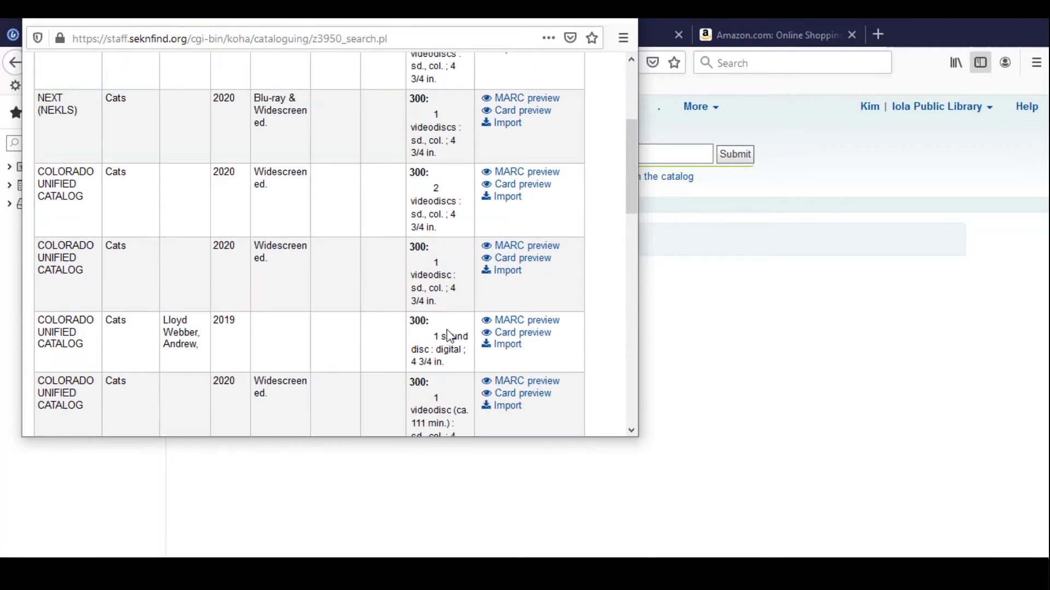
{"action": "scroll", "coordinate": [450, 336], "scroll_direction": "up", "scroll_amount": 6}
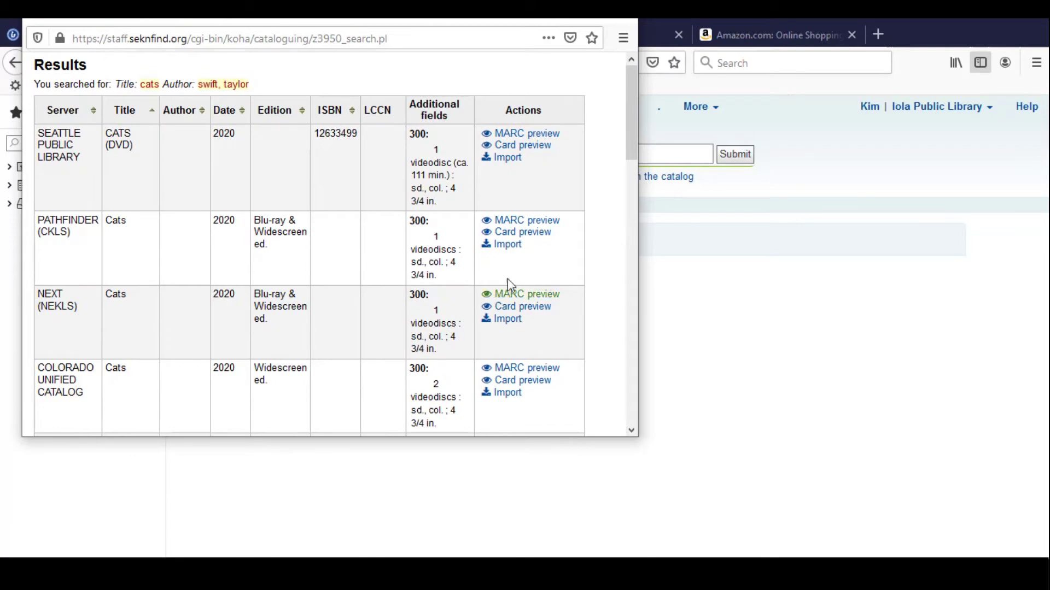
View the card previews of the Seattle Public Library DVD record and the two-videodisc Colorado Unified Catalog record.
{"action": "left_click", "coordinate": [525, 146]}
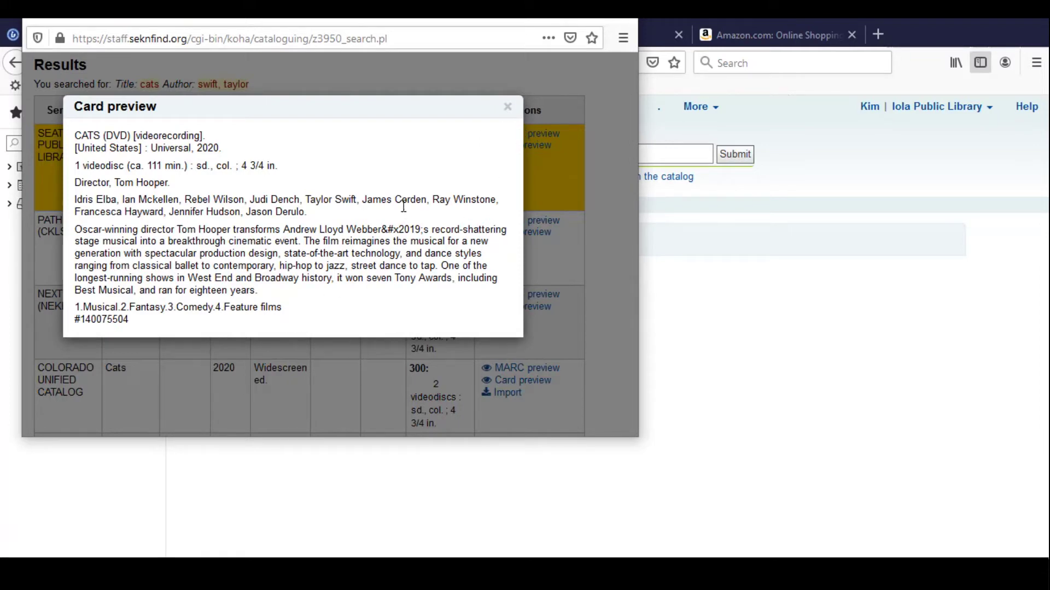
{"action": "left_click", "coordinate": [507, 106]}
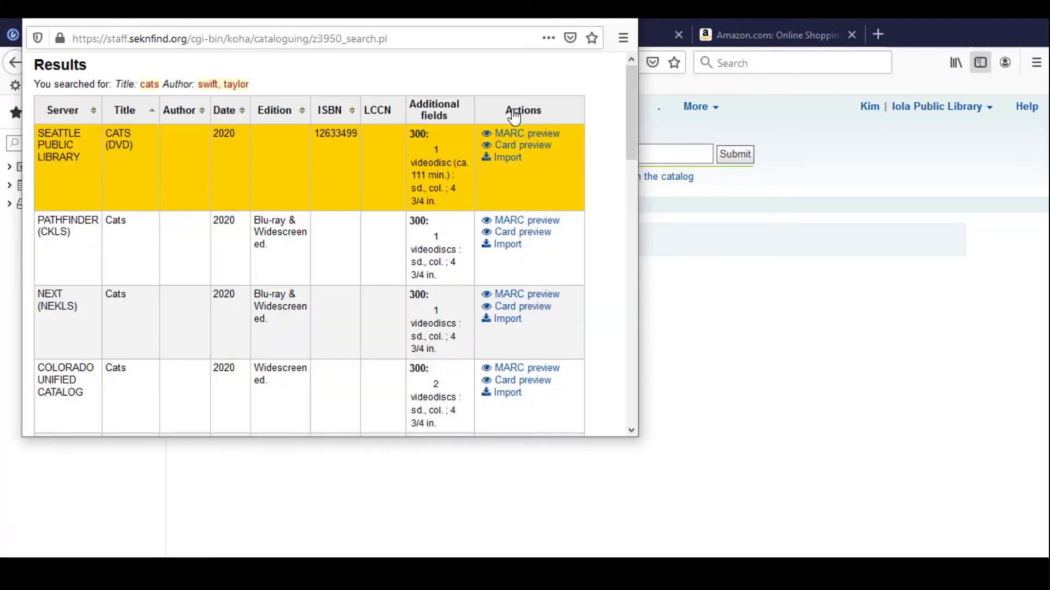
{"action": "scroll", "coordinate": [522, 183], "scroll_direction": "down", "scroll_amount": 3}
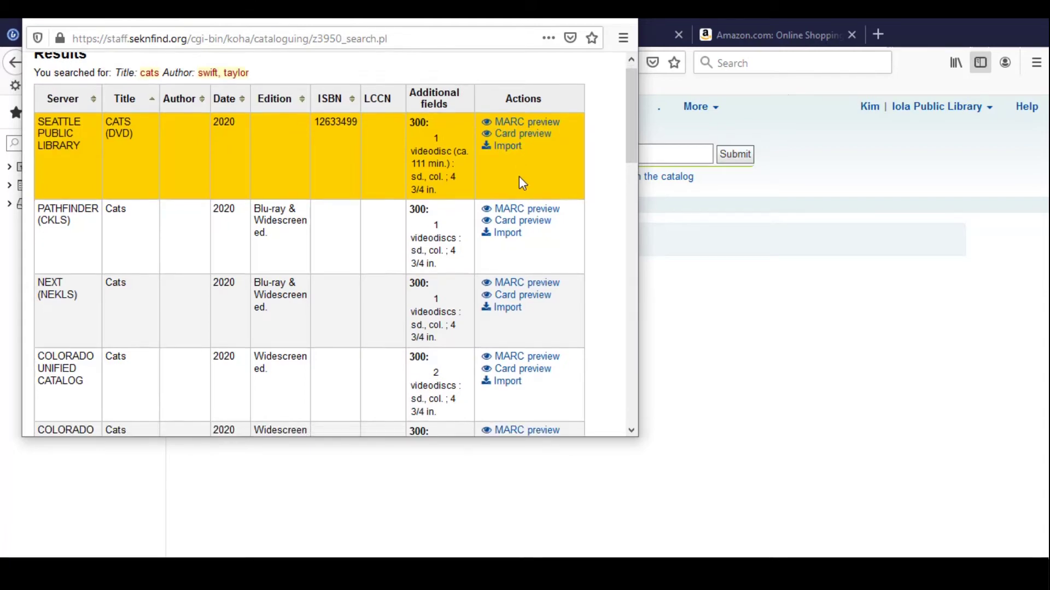
{"action": "scroll", "coordinate": [522, 184], "scroll_direction": "down", "scroll_amount": 3}
{"action": "scroll", "coordinate": [522, 184], "scroll_direction": "up", "scroll_amount": 3}
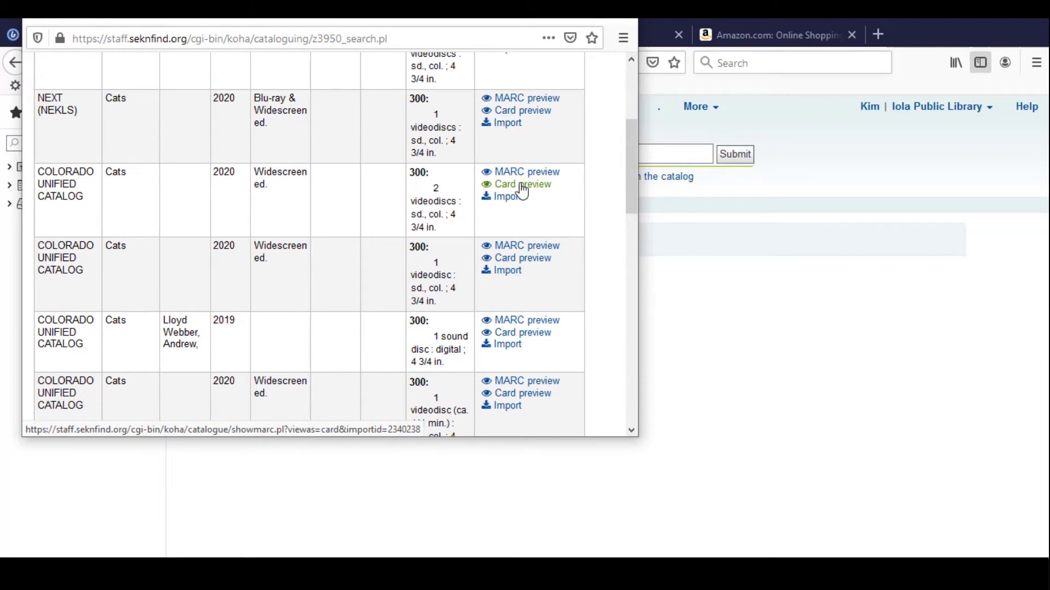
{"action": "left_click", "coordinate": [522, 186]}
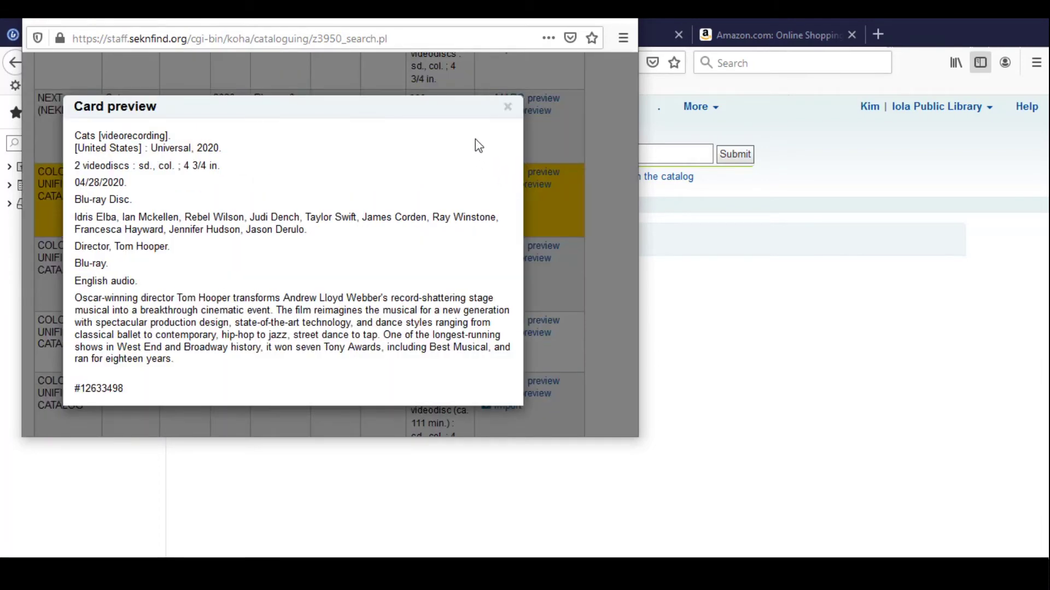
{"action": "left_click", "coordinate": [507, 107]}
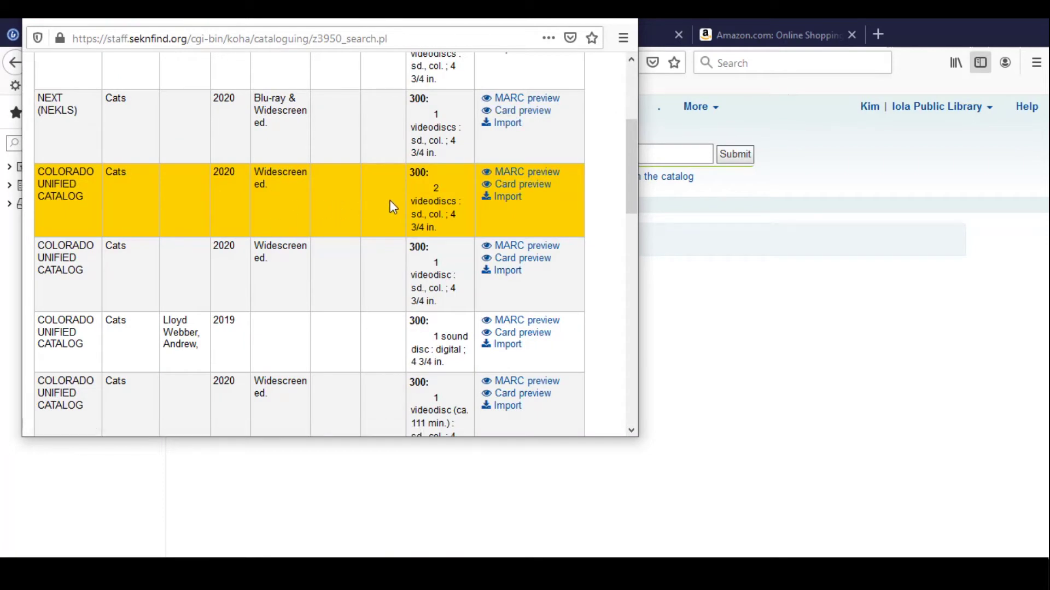
{"action": "scroll", "coordinate": [394, 207], "scroll_direction": "down", "scroll_amount": 5}
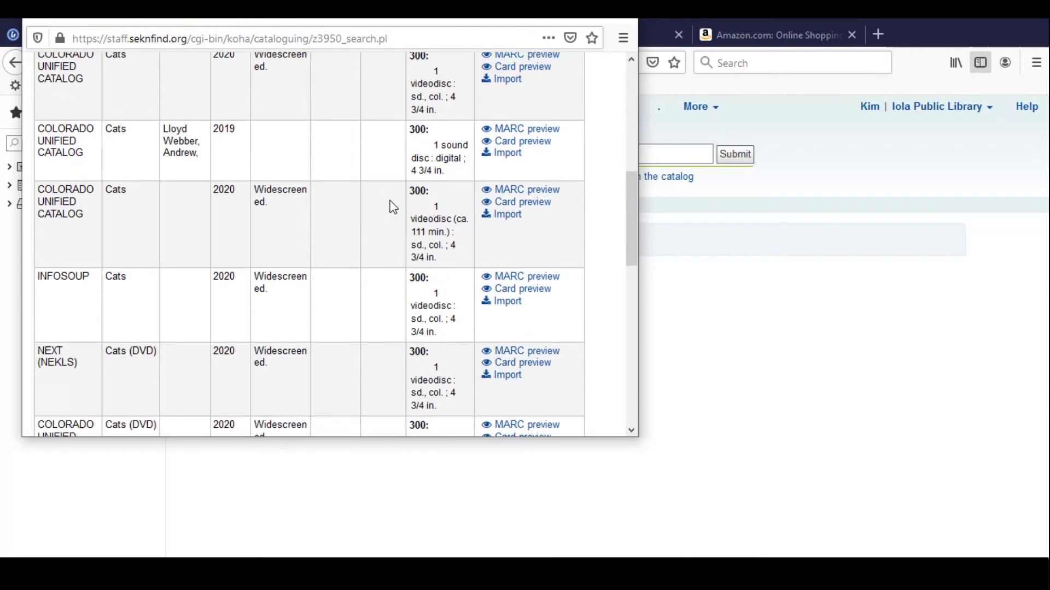
{"action": "scroll", "coordinate": [394, 207], "scroll_direction": "up", "scroll_amount": 5}
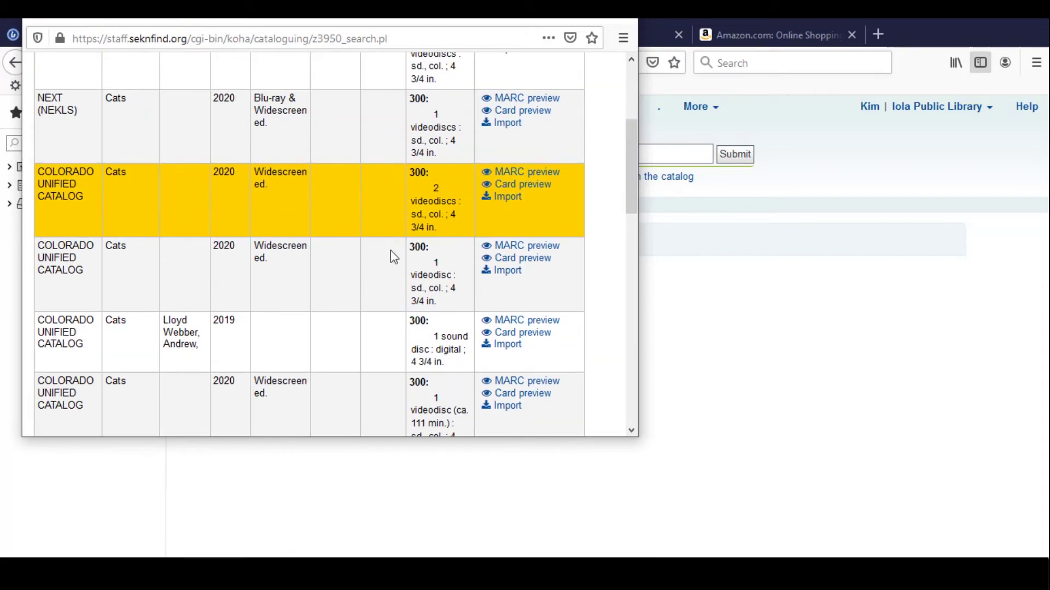
View the card preview of the Colorado Unified Catalog record described as one videodisc without a running time.
{"action": "left_click", "coordinate": [524, 259]}
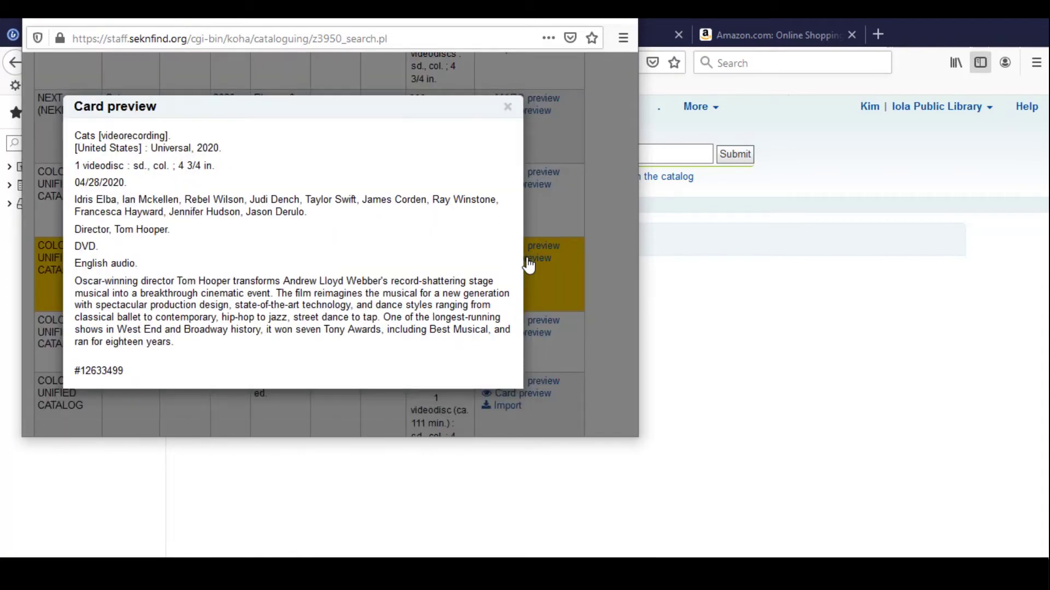
{"action": "left_click", "coordinate": [509, 107]}
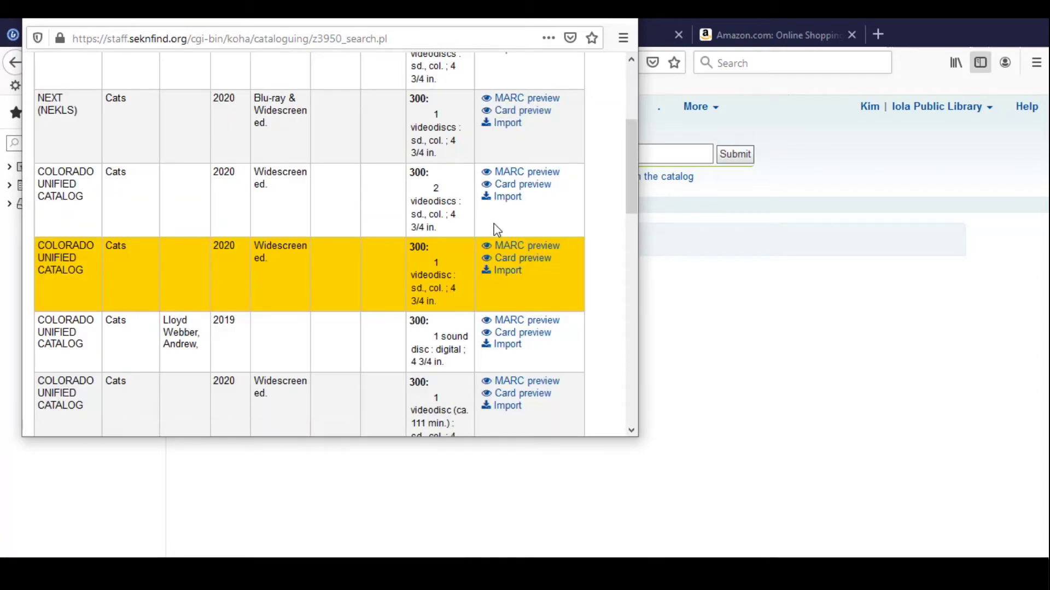
{"action": "scroll", "coordinate": [498, 230], "scroll_direction": "down", "scroll_amount": 1}
{"action": "scroll", "coordinate": [495, 224], "scroll_direction": "down", "scroll_amount": 3}
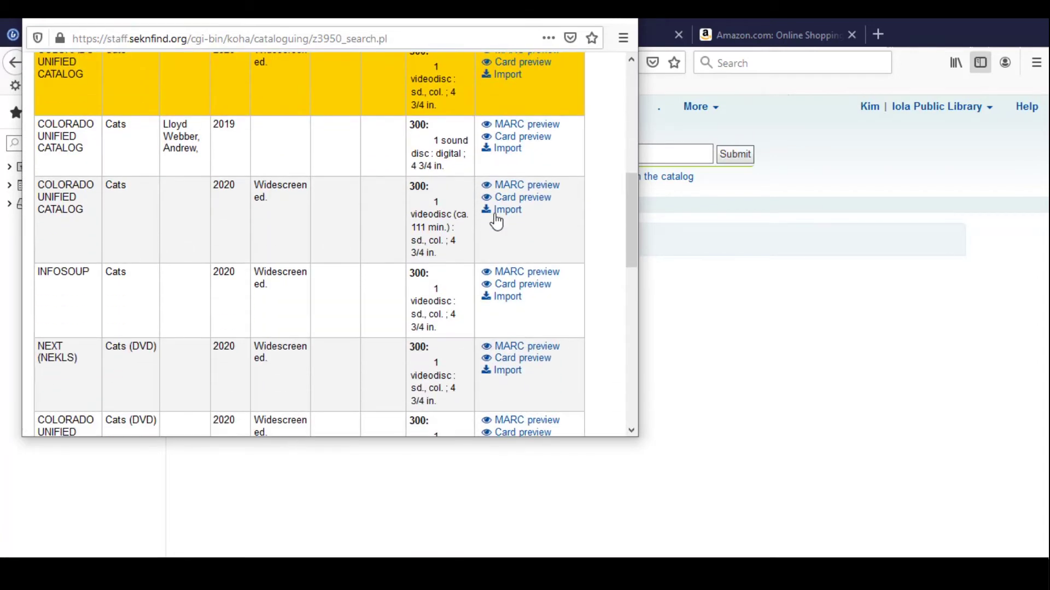
Preview the card of the Colorado Unified Catalog record with "1 videodisc (ca. 111 min.)" and import that record.
{"action": "left_click", "coordinate": [529, 204]}
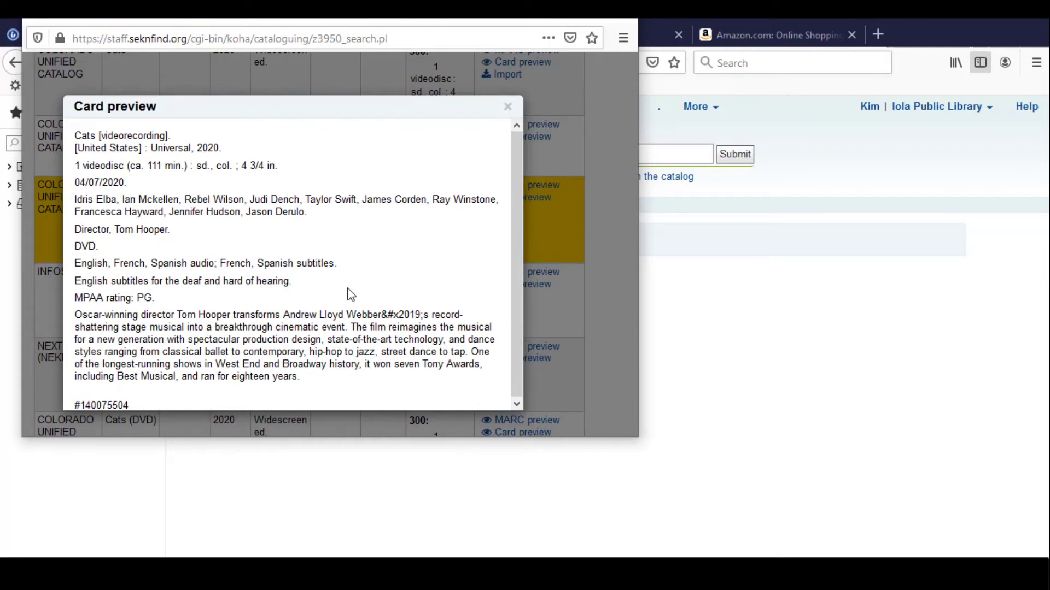
{"action": "left_click", "coordinate": [507, 109]}
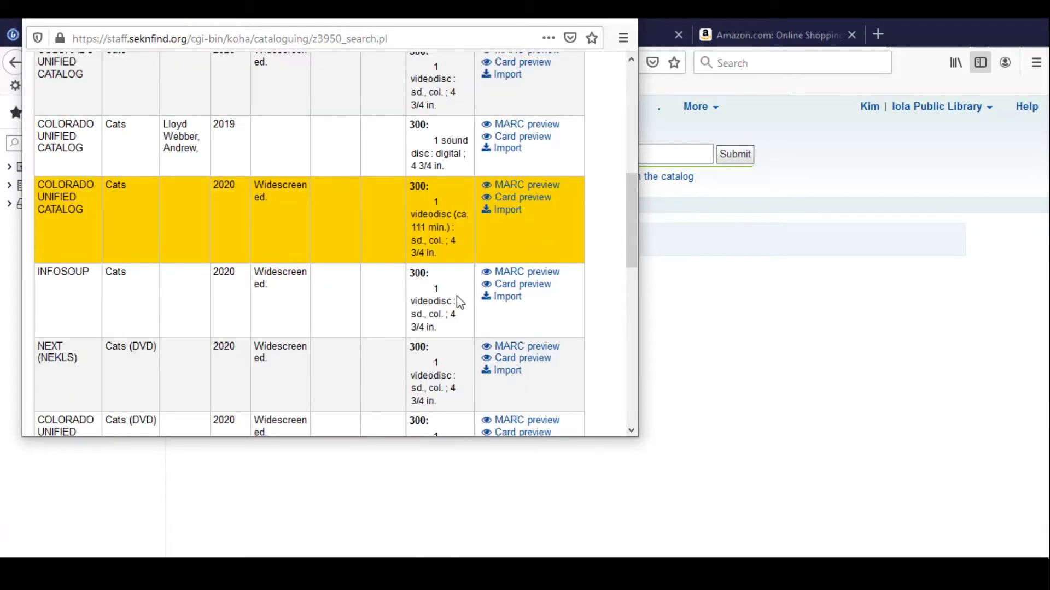
{"action": "left_click", "coordinate": [509, 210]}
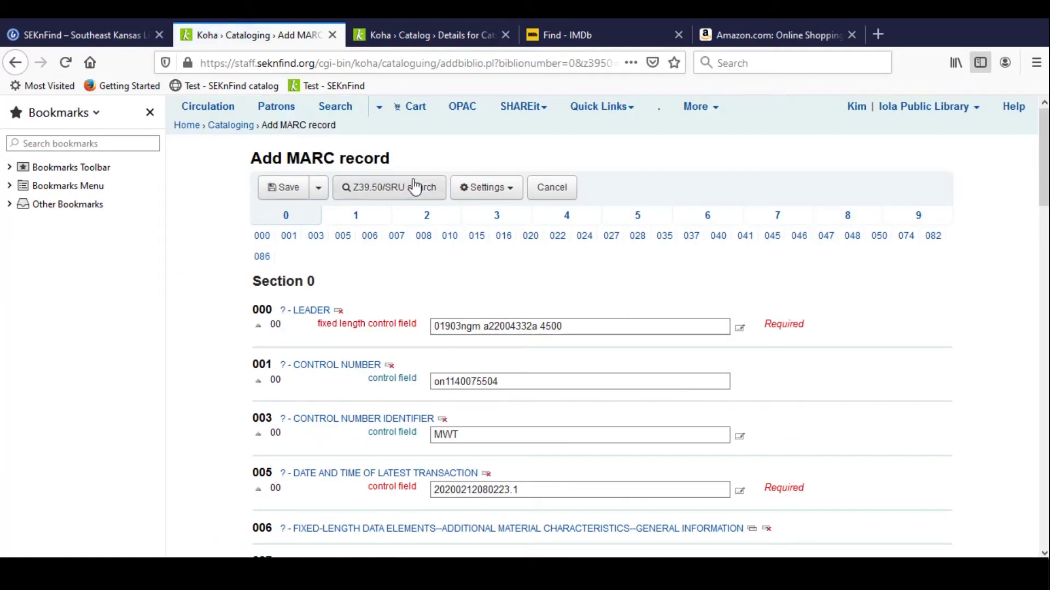
Review the section 2 fields of the imported MARC record and place the cursor in the 245 title.
{"action": "left_click", "coordinate": [427, 216]}
{"action": "scroll", "coordinate": [509, 403], "scroll_direction": "down", "scroll_amount": 3}
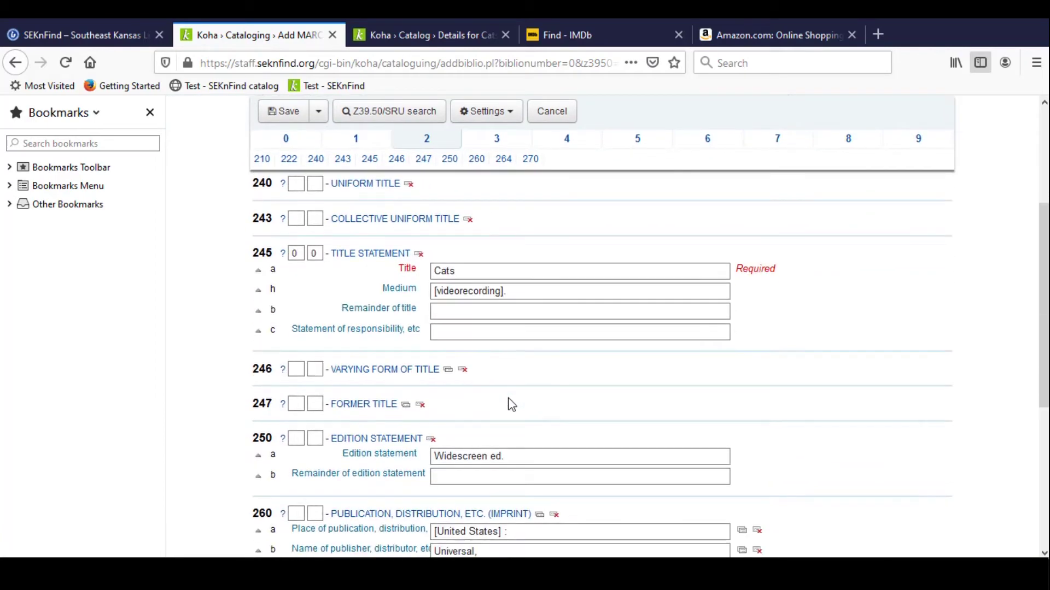
{"action": "scroll", "coordinate": [510, 403], "scroll_direction": "down", "scroll_amount": 3}
{"action": "scroll", "coordinate": [510, 404], "scroll_direction": "up", "scroll_amount": 3}
{"action": "left_click", "coordinate": [546, 271]}
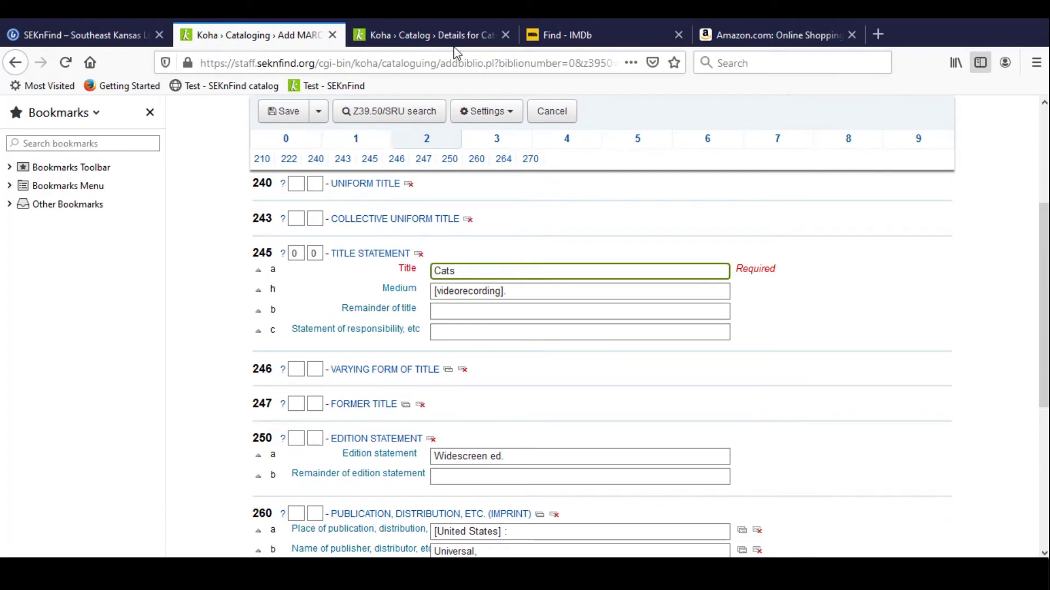
Switch to IMDb and search it for "cats".
{"action": "left_click", "coordinate": [579, 30]}
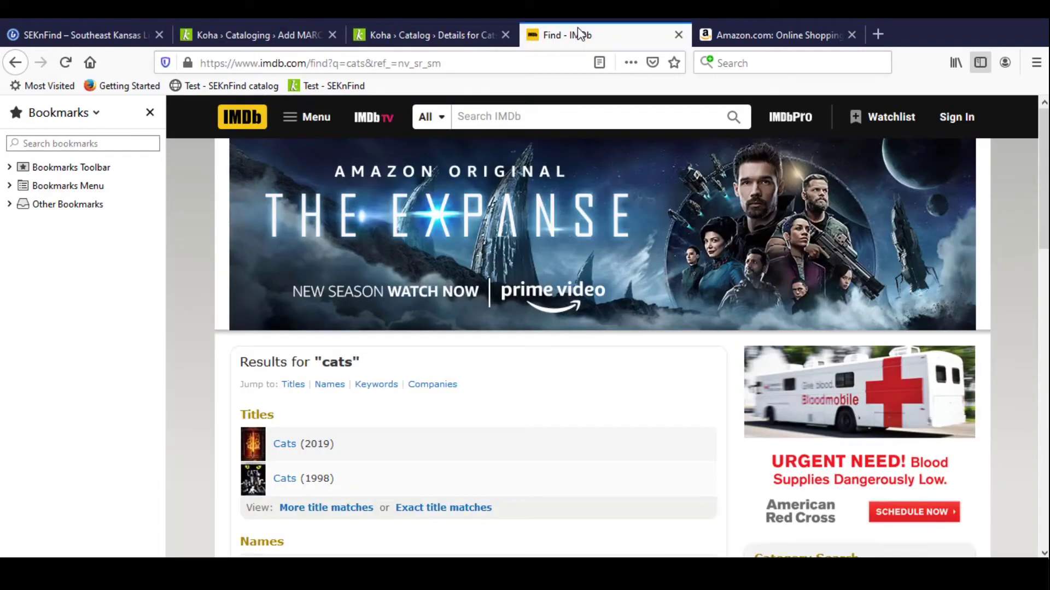
{"action": "left_click", "coordinate": [304, 35]}
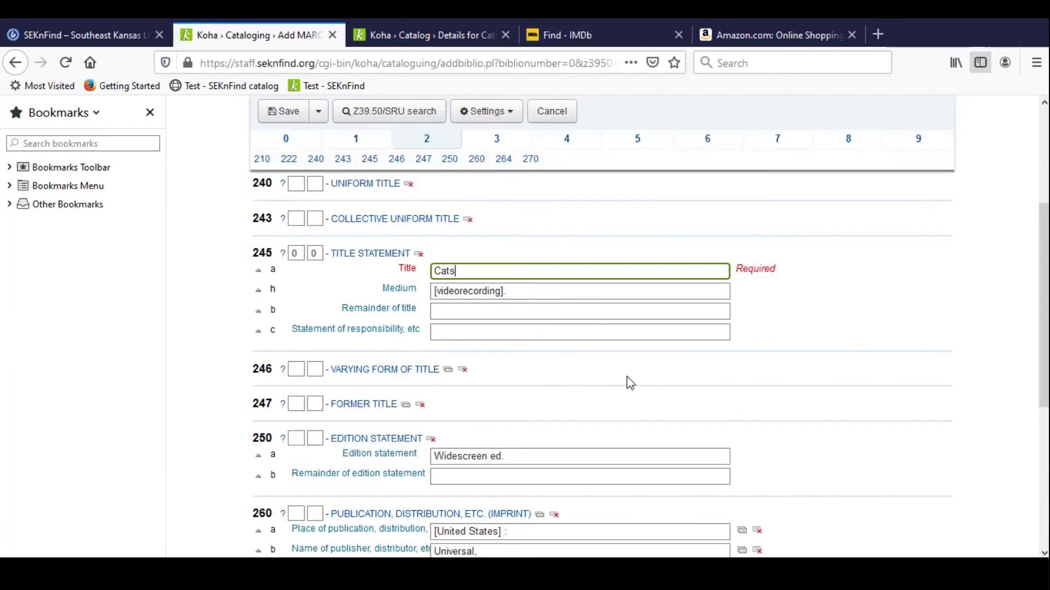
{"action": "scroll", "coordinate": [638, 417], "scroll_direction": "up", "scroll_amount": 3}
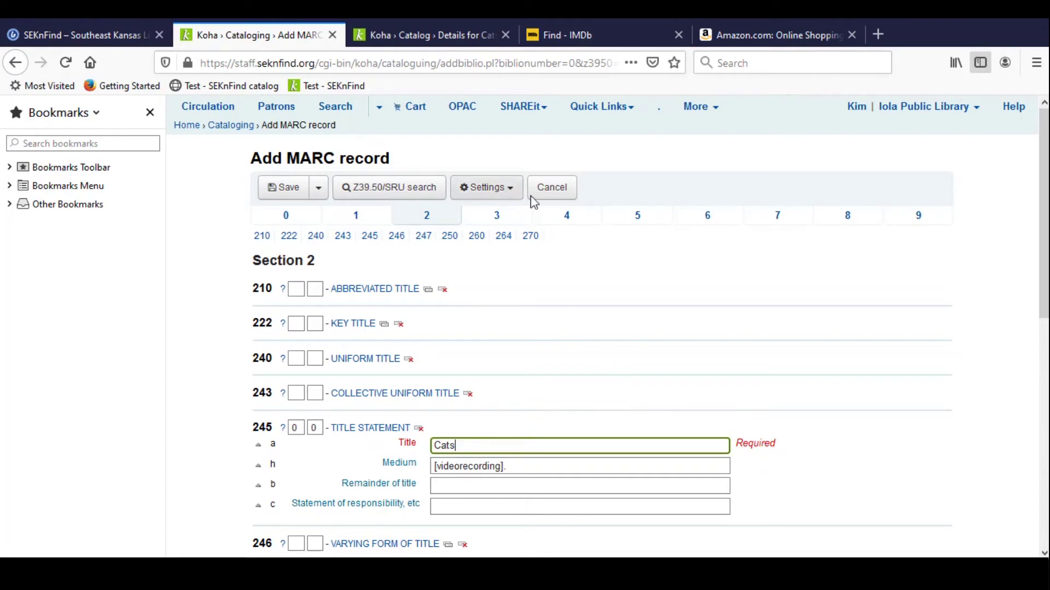
{"action": "left_click", "coordinate": [558, 33]}
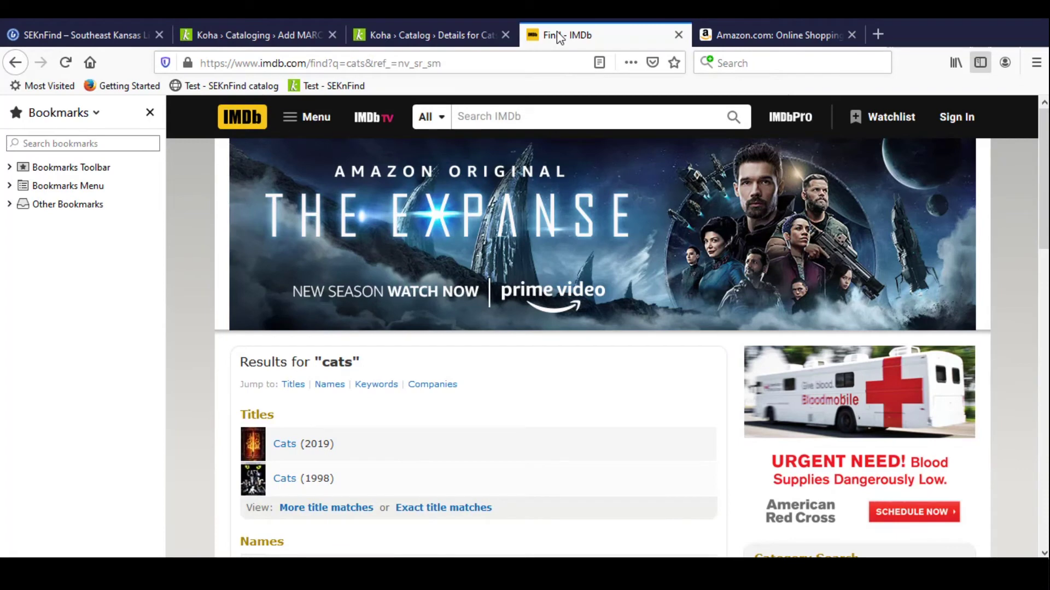
{"action": "left_click", "coordinate": [521, 115]}
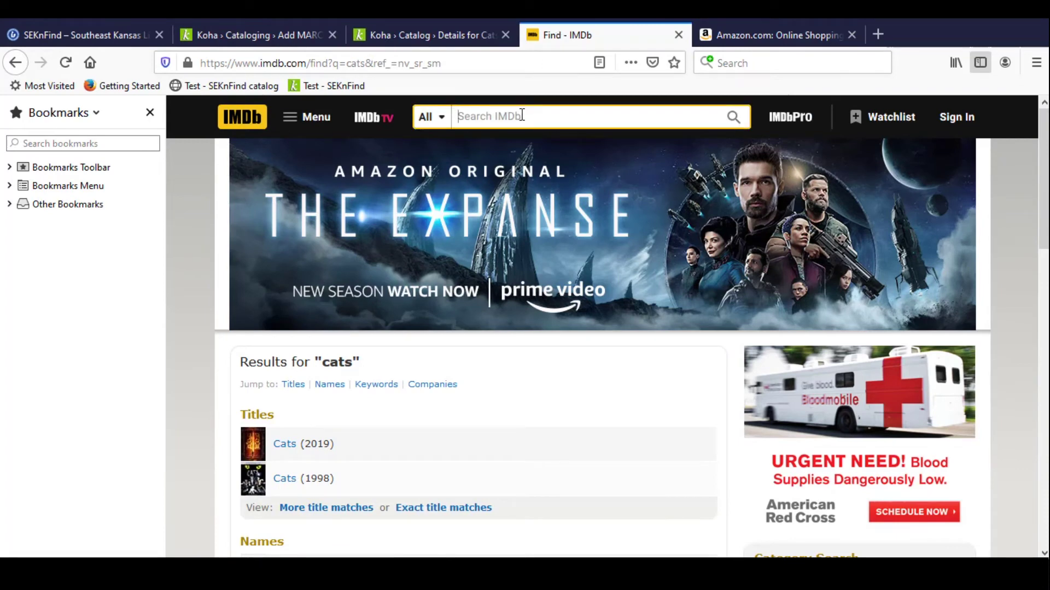
{"action": "type", "text": "cats"}
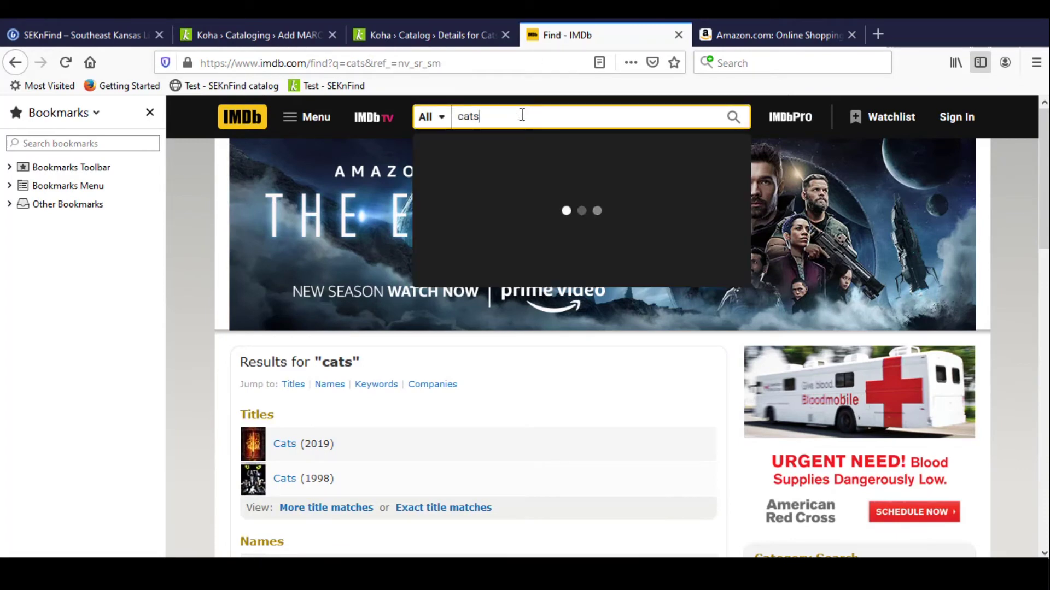
{"action": "key", "text": "Return"}
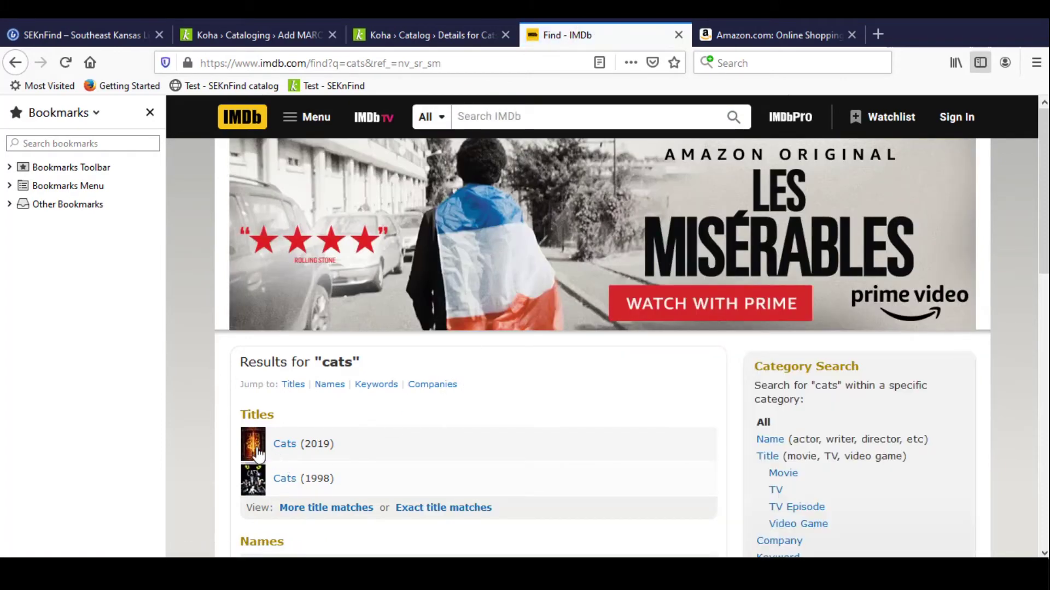
Look at the IMDb pages of Cats (2019) and Cats (1998) to compare the film versions, and return to the results.
{"action": "left_click", "coordinate": [258, 454]}
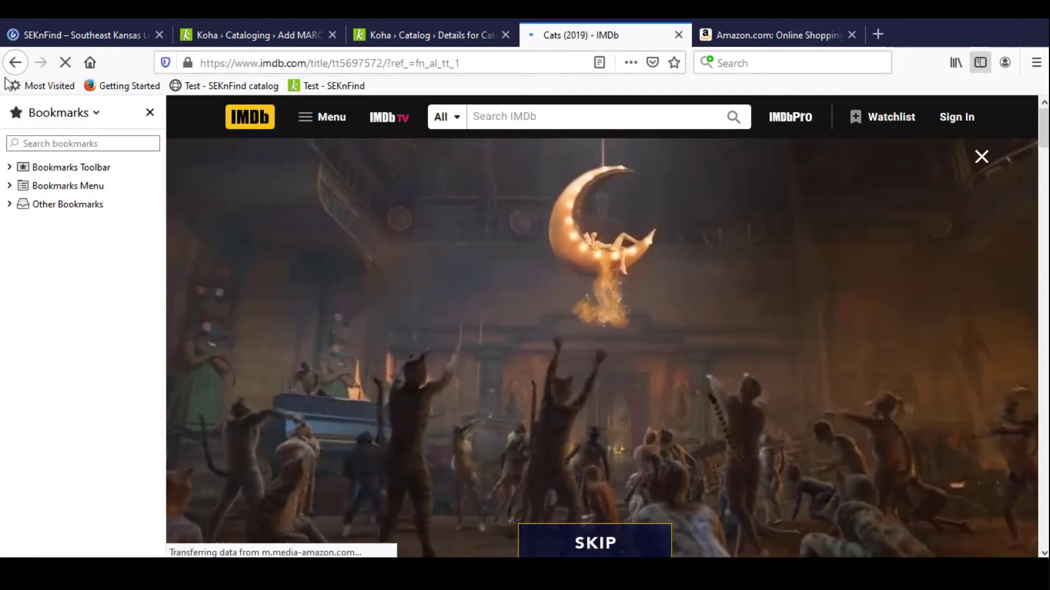
{"action": "left_click", "coordinate": [15, 63]}
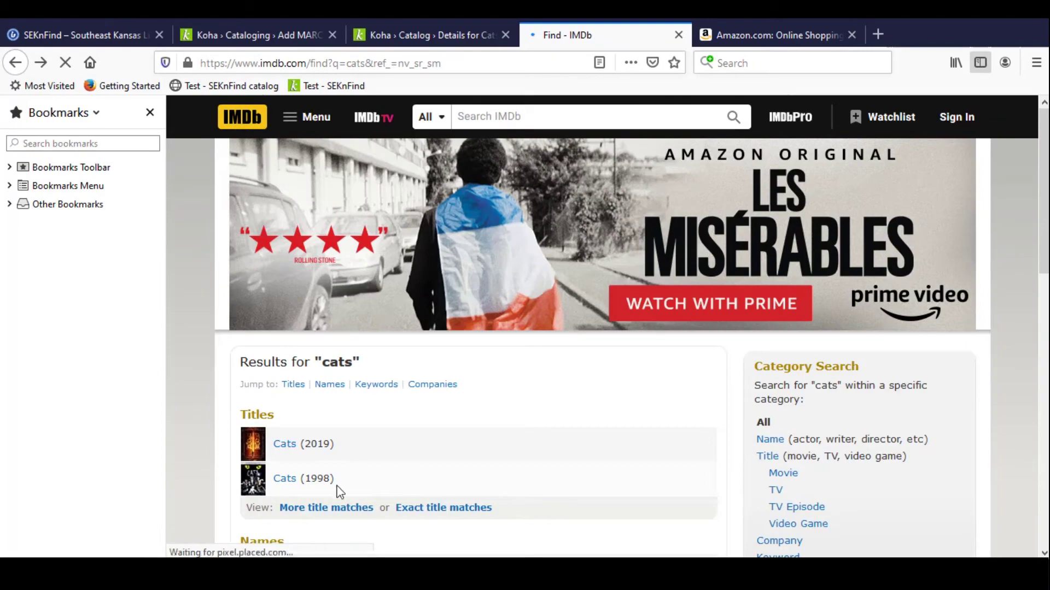
{"action": "left_click", "coordinate": [283, 479]}
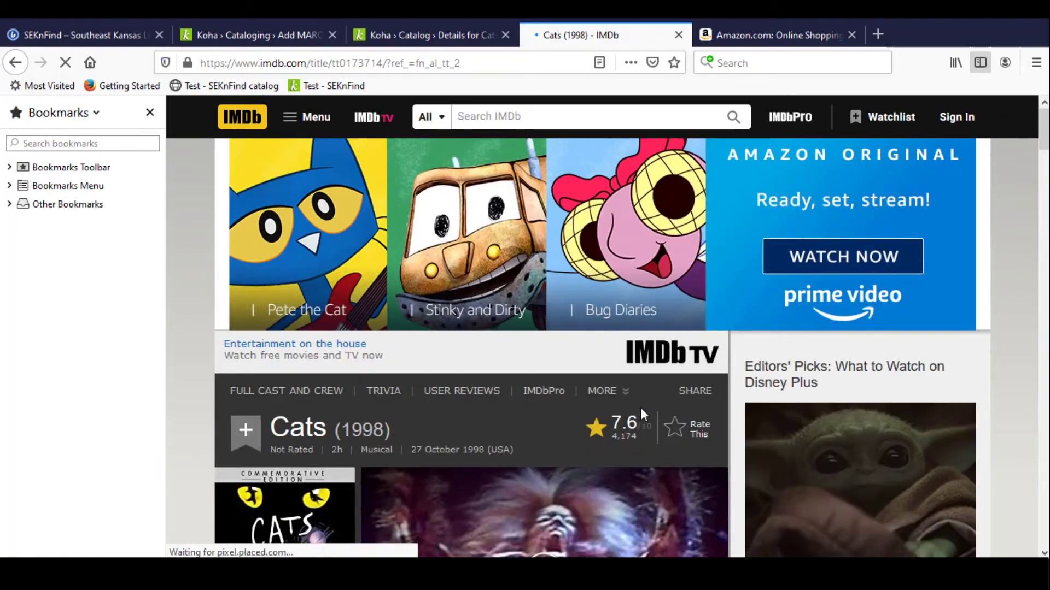
{"action": "scroll", "coordinate": [641, 410], "scroll_direction": "down", "scroll_amount": 5}
{"action": "scroll", "coordinate": [640, 414], "scroll_direction": "down", "scroll_amount": 4}
{"action": "scroll", "coordinate": [639, 408], "scroll_direction": "up", "scroll_amount": 9}
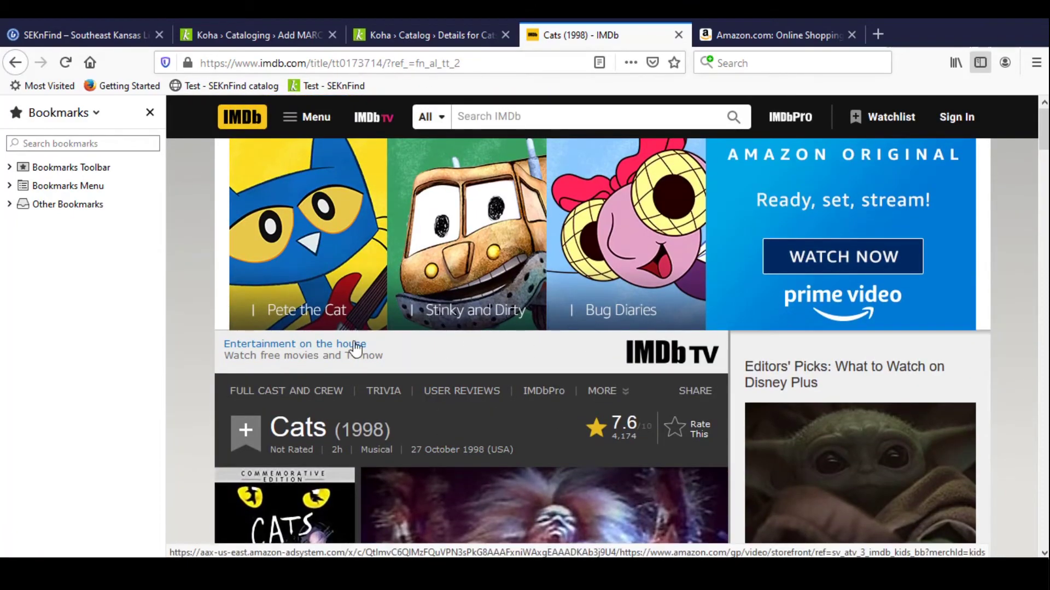
{"action": "left_click", "coordinate": [15, 62]}
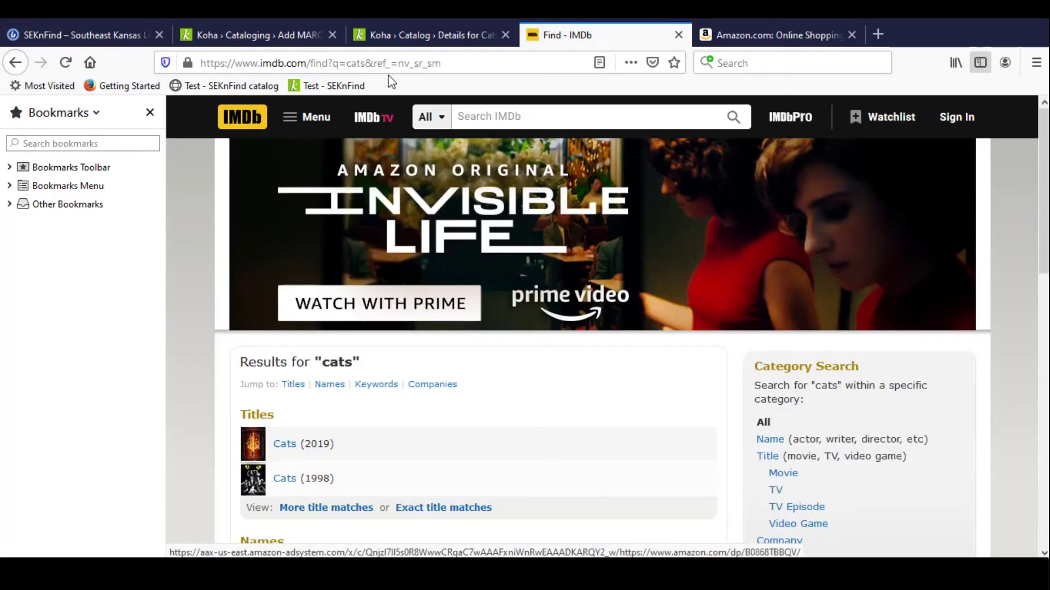
Check the title style of the existing Cats [1998] record in Koha and set the new record's 245 title to "Cats [2019]".
{"action": "left_click", "coordinate": [443, 26]}
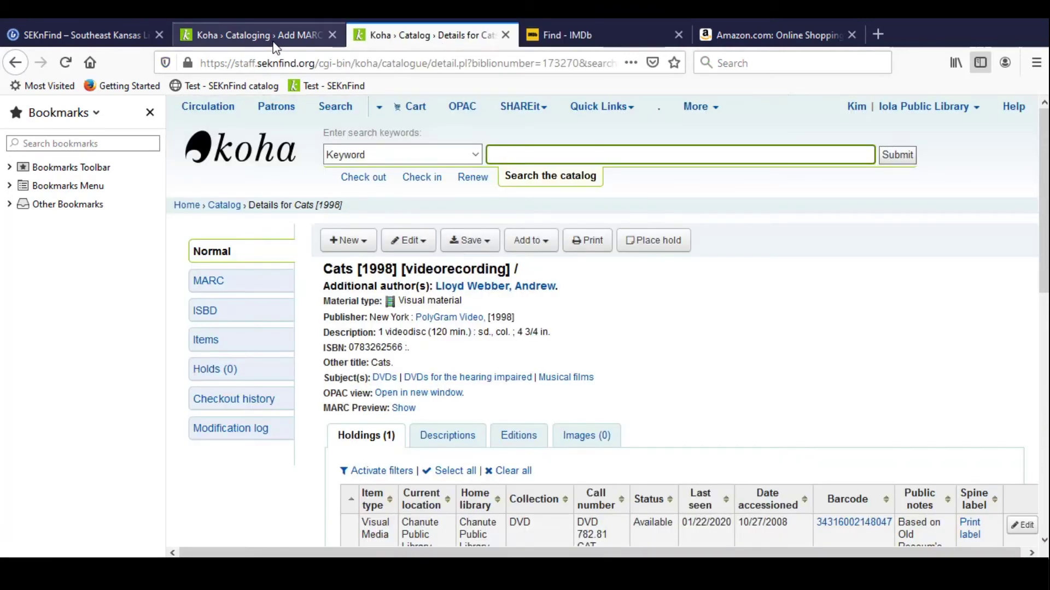
{"action": "left_click", "coordinate": [257, 35]}
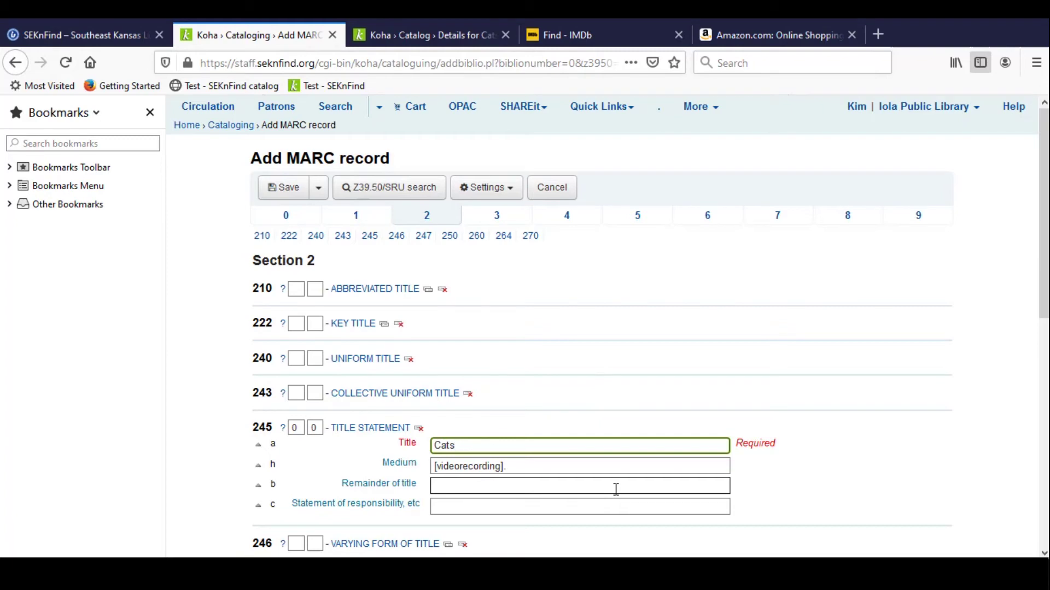
{"action": "type", "text": "[2019"}
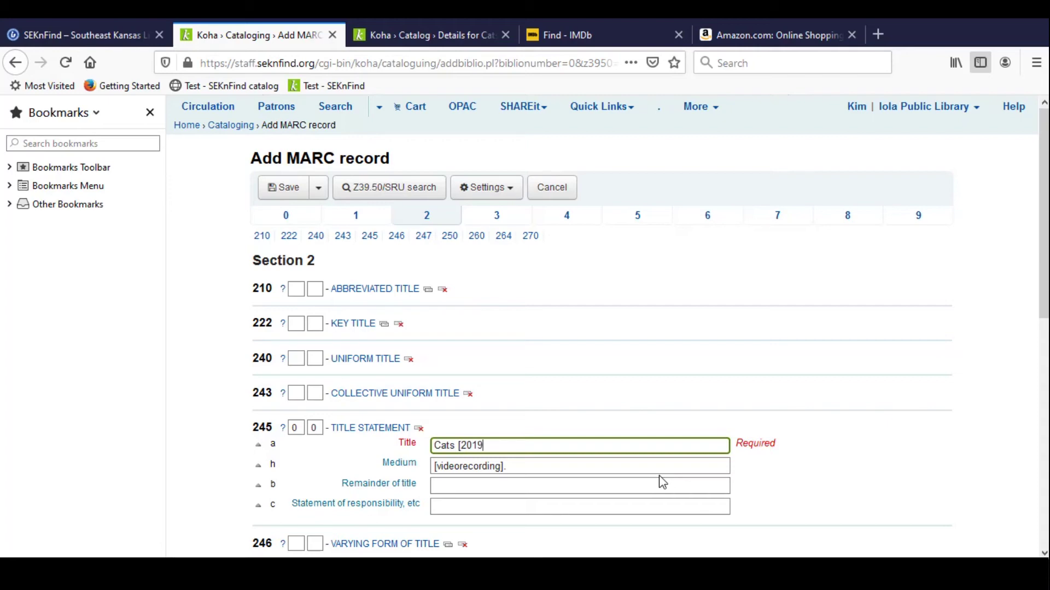
{"action": "scroll", "coordinate": [667, 395], "scroll_direction": "down", "scroll_amount": 6}
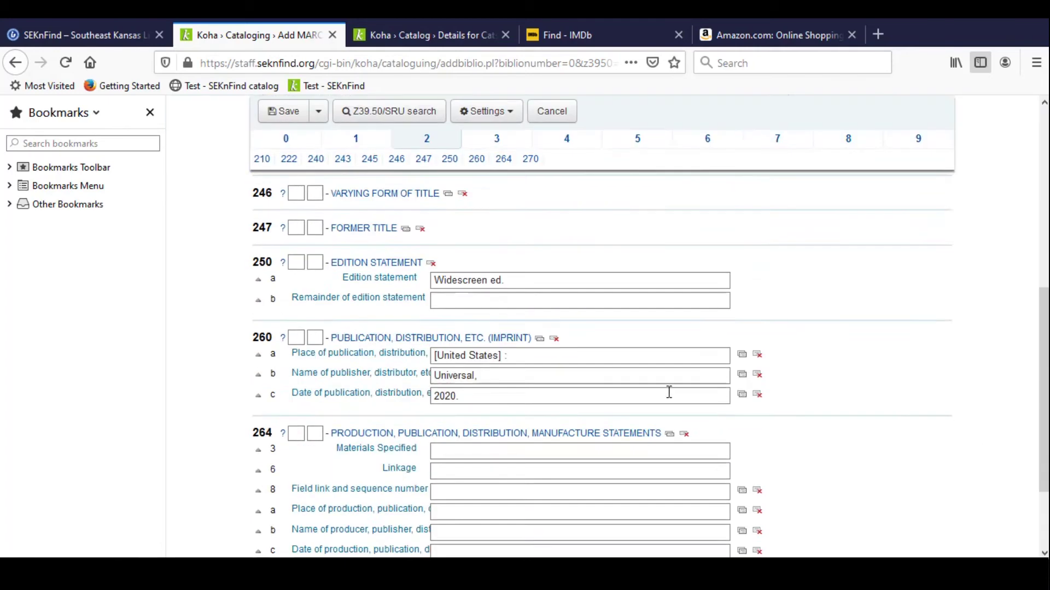
{"action": "scroll", "coordinate": [602, 356], "scroll_direction": "up", "scroll_amount": 3}
{"action": "scroll", "coordinate": [577, 330], "scroll_direction": "up", "scroll_amount": 3}
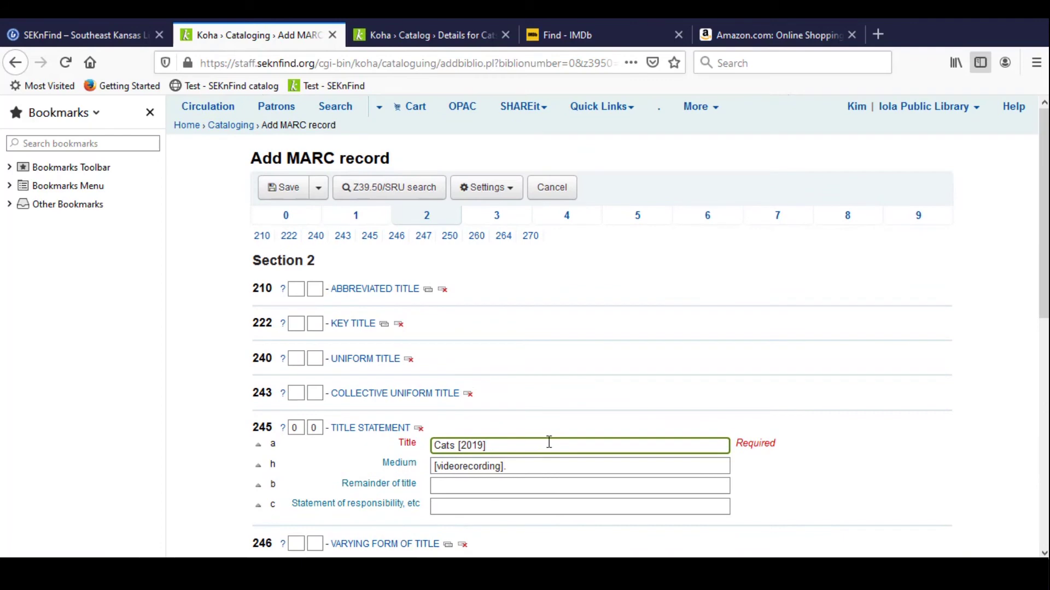
Fill in the 246 varying form of title with indicators 3 and 0 and the title proper "Cats".
{"action": "scroll", "coordinate": [571, 353], "scroll_direction": "down", "scroll_amount": 3}
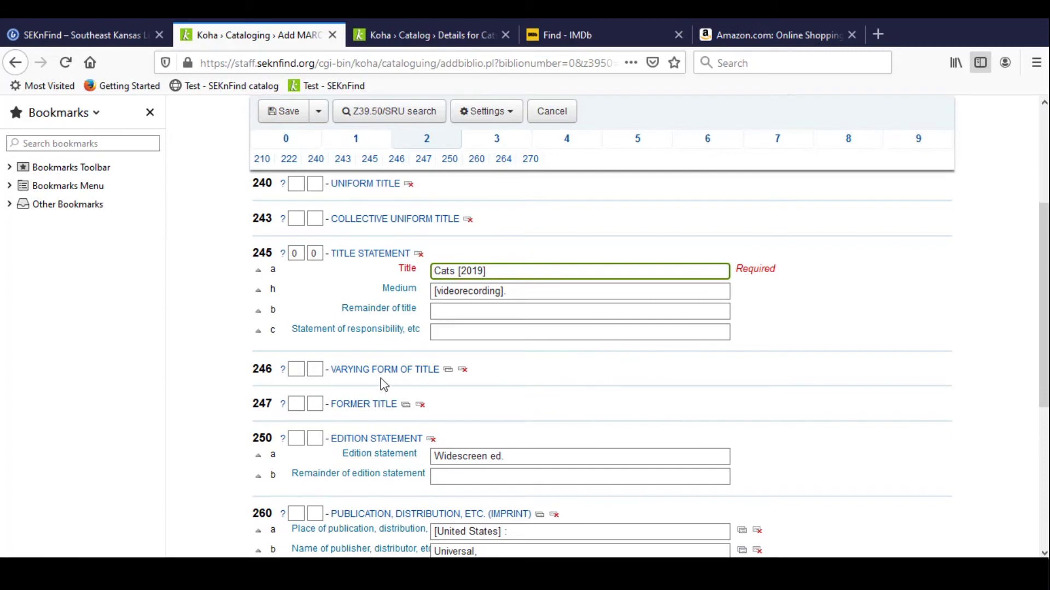
{"action": "left_click", "coordinate": [297, 369]}
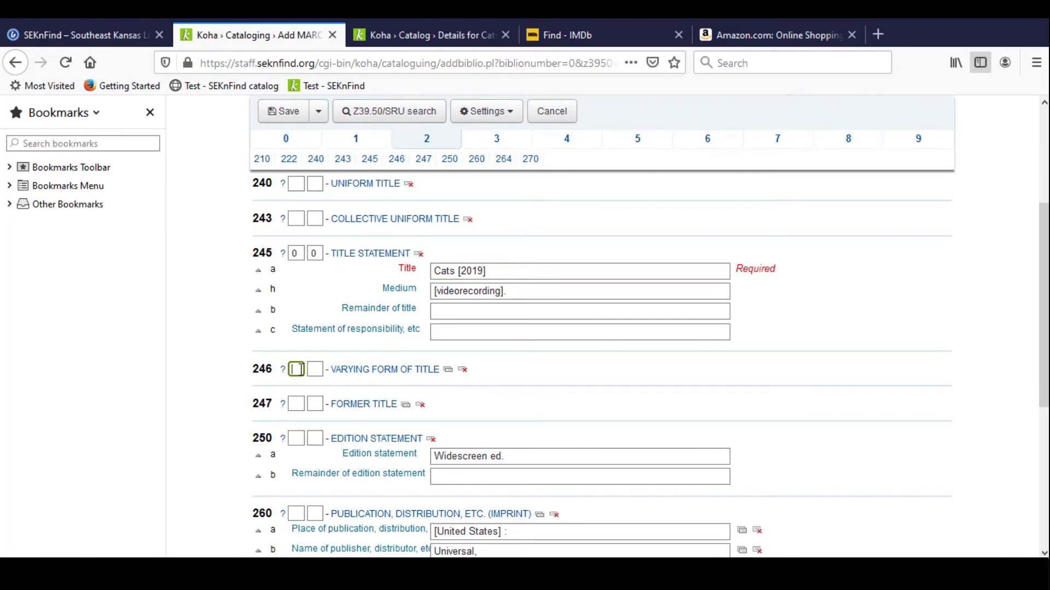
{"action": "type", "text": "3"}
{"action": "left_click", "coordinate": [316, 369]}
{"action": "type", "text": "0"}
{"action": "left_click", "coordinate": [385, 370]}
{"action": "left_click", "coordinate": [451, 409]}
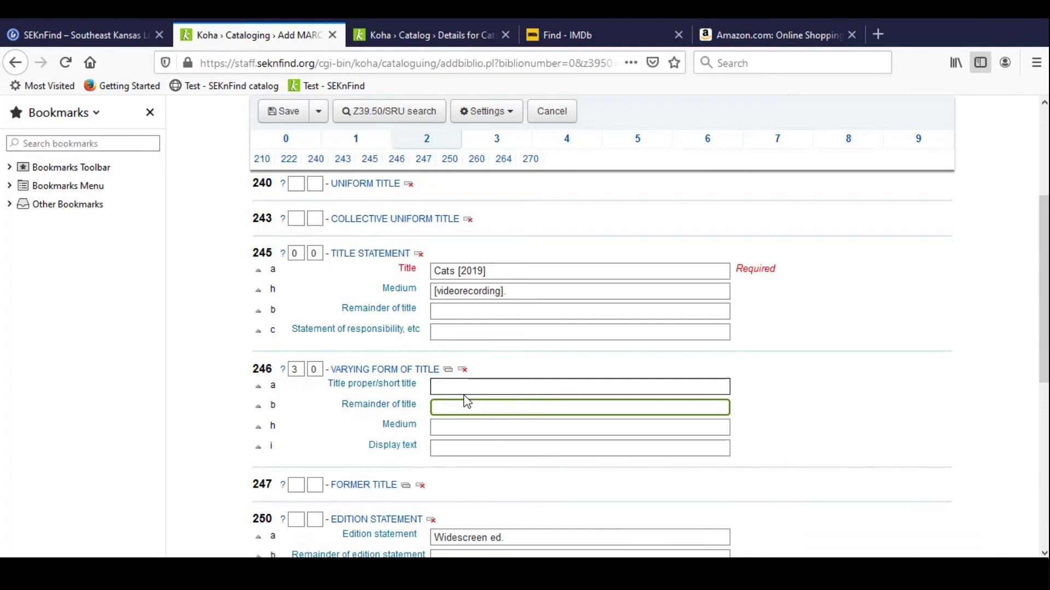
{"action": "left_click", "coordinate": [451, 388]}
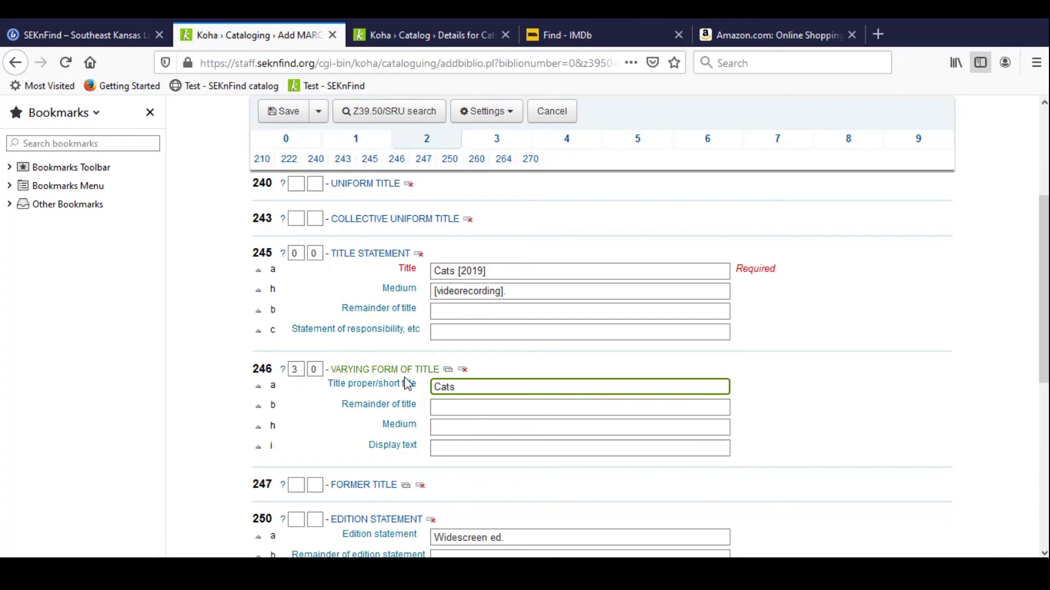
Check the physical description in section 3 and set the 942 Koha default item type to Visual Media.
{"action": "scroll", "coordinate": [449, 368], "scroll_direction": "up", "scroll_amount": 3}
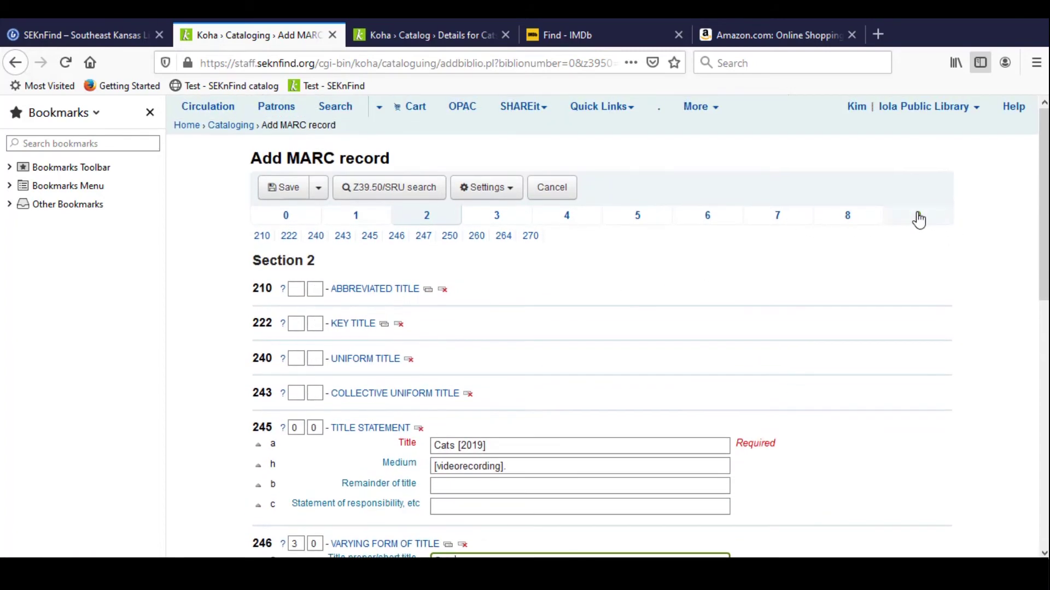
{"action": "left_click", "coordinate": [500, 218]}
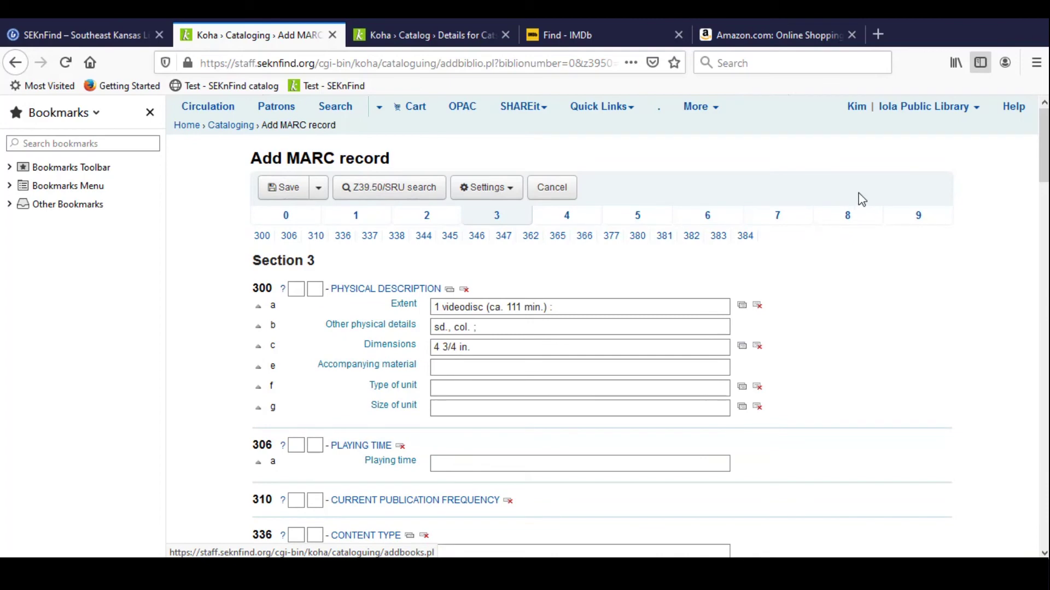
{"action": "left_click", "coordinate": [917, 219]}
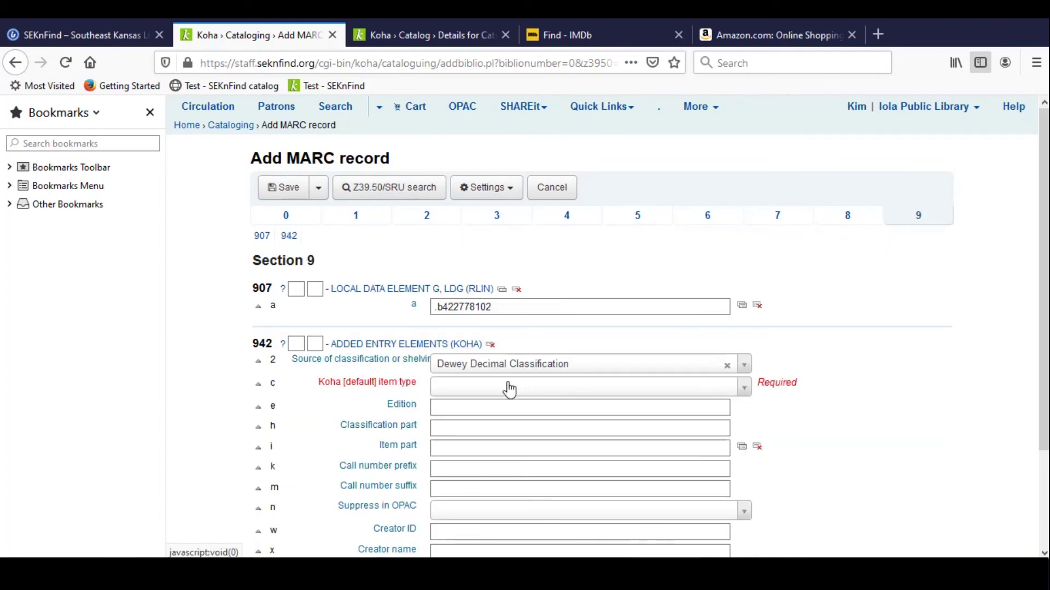
{"action": "left_click", "coordinate": [466, 390]}
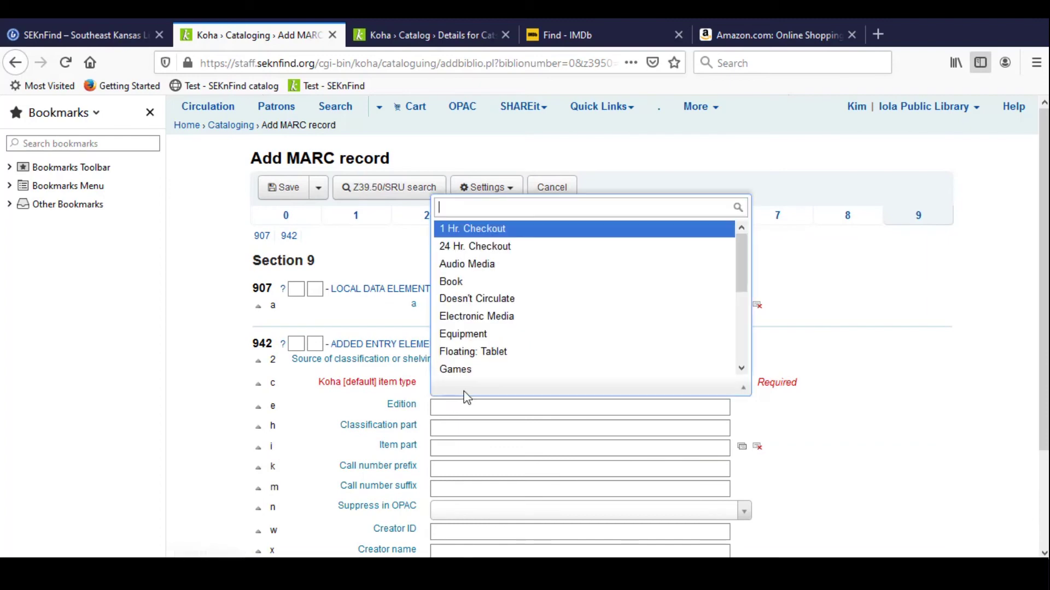
{"action": "scroll", "coordinate": [542, 306], "scroll_direction": "down", "scroll_amount": 5}
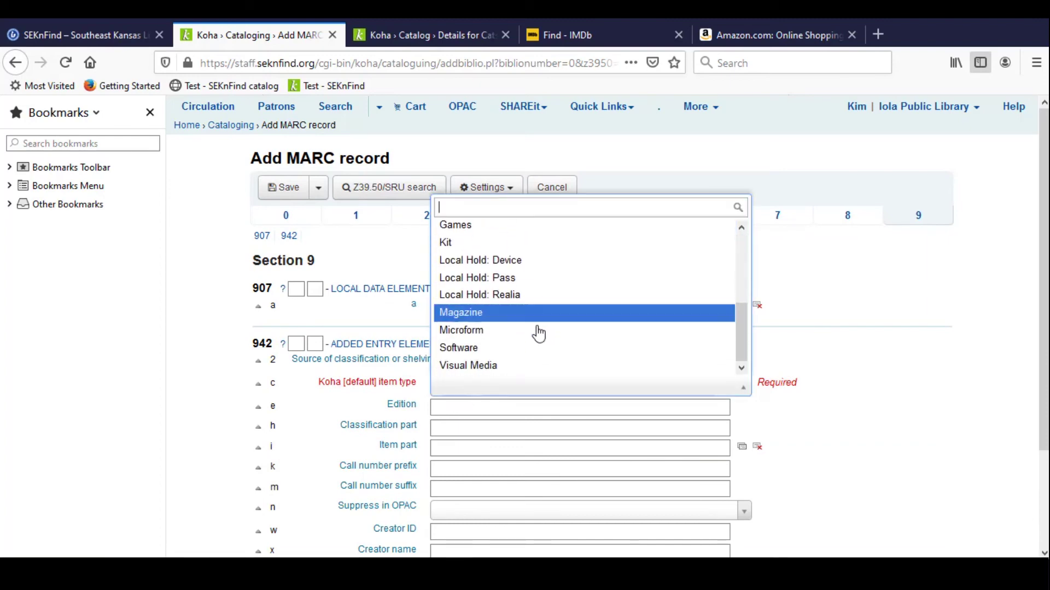
{"action": "left_click", "coordinate": [533, 366]}
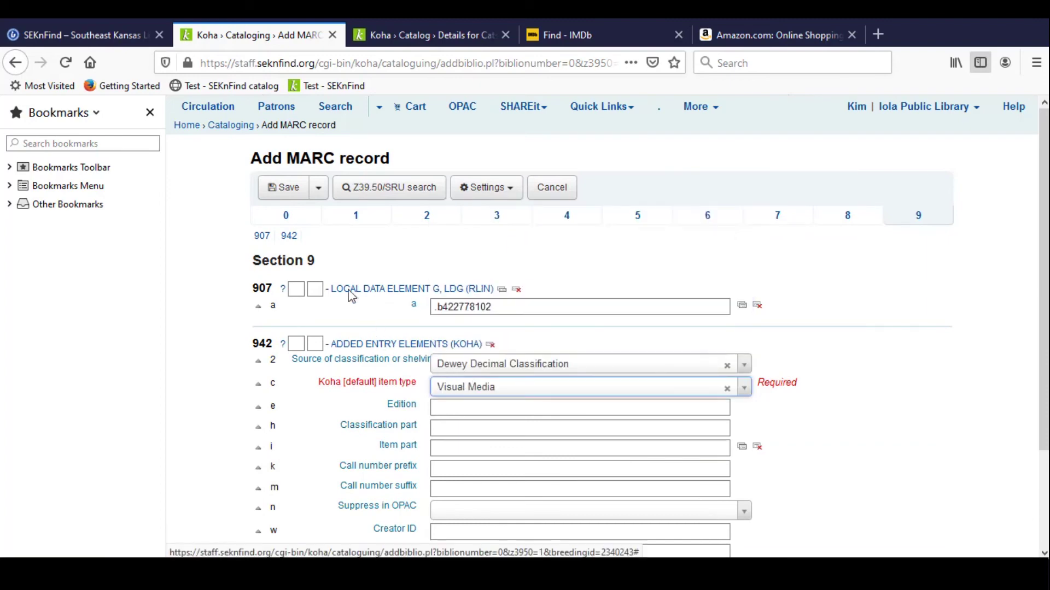
Look through the available Koha default item types for field 942 and choose Visual Media again.
{"action": "left_click", "coordinate": [512, 394]}
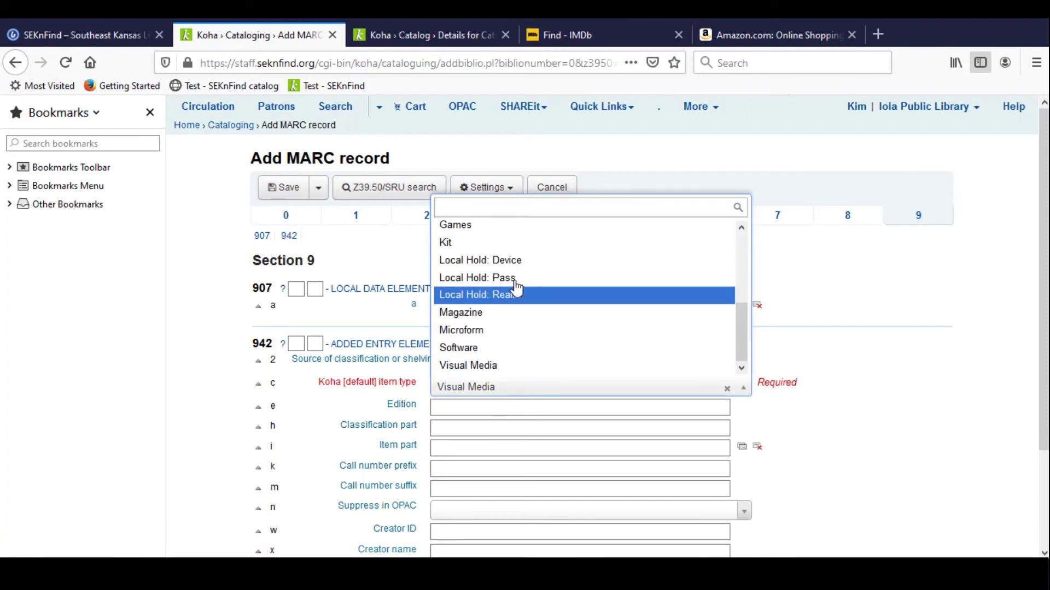
{"action": "scroll", "coordinate": [527, 279], "scroll_direction": "up", "scroll_amount": 3}
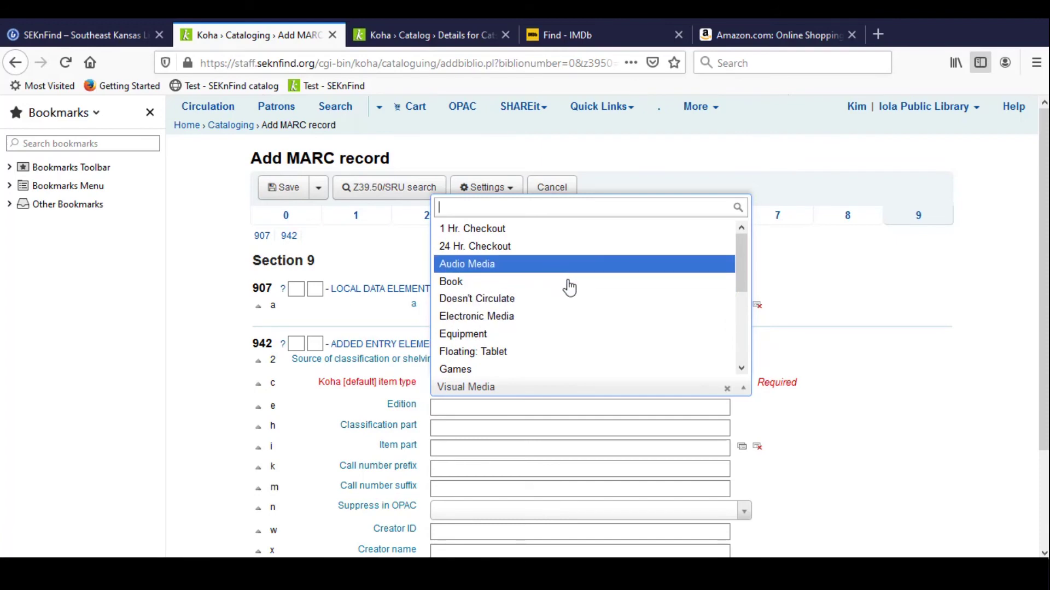
{"action": "scroll", "coordinate": [566, 305], "scroll_direction": "down", "scroll_amount": 4}
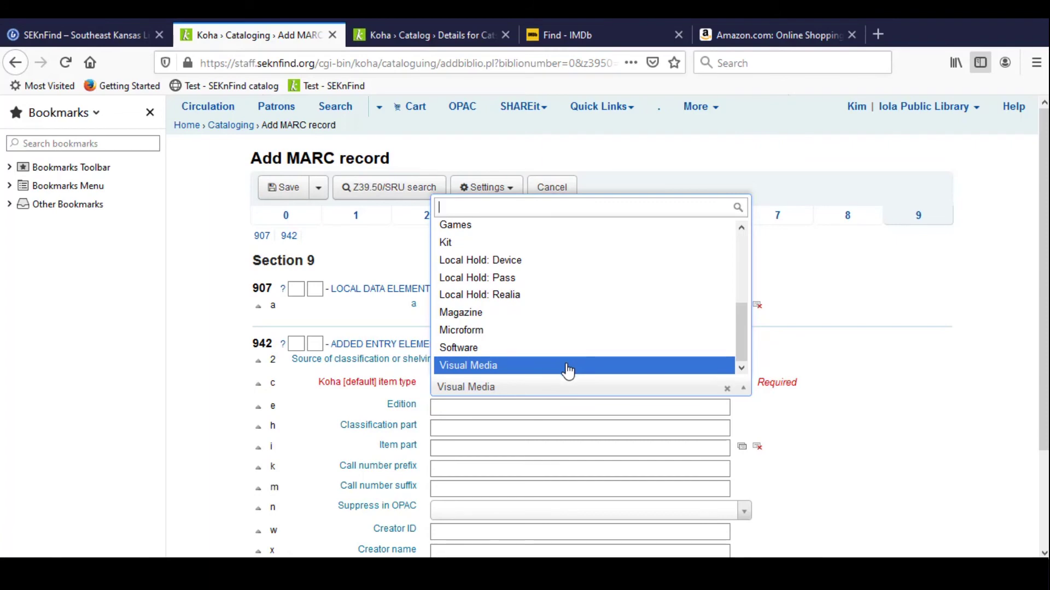
{"action": "left_click", "coordinate": [567, 371]}
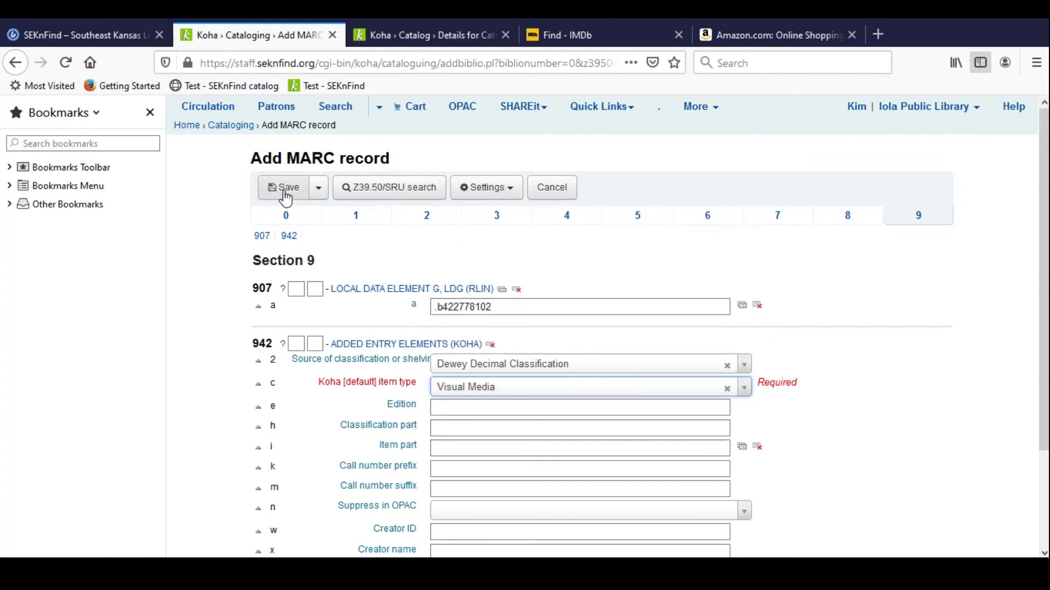
Save the MARC record, resolve the suspected duplicate by using the existing Cats [2019] record, and look over its items page.
{"action": "left_click", "coordinate": [284, 191]}
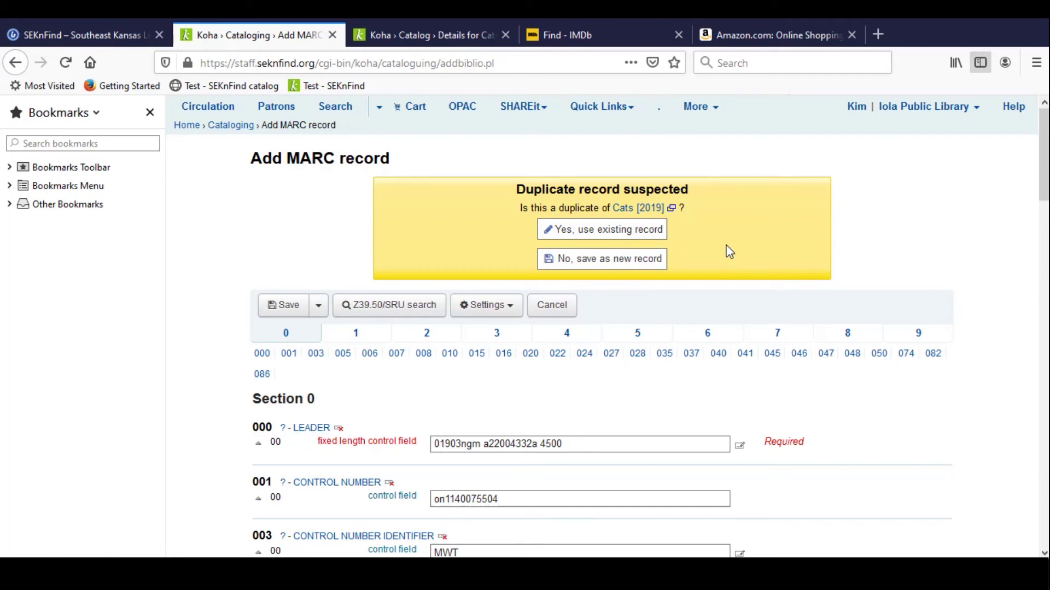
{"action": "left_click", "coordinate": [612, 236]}
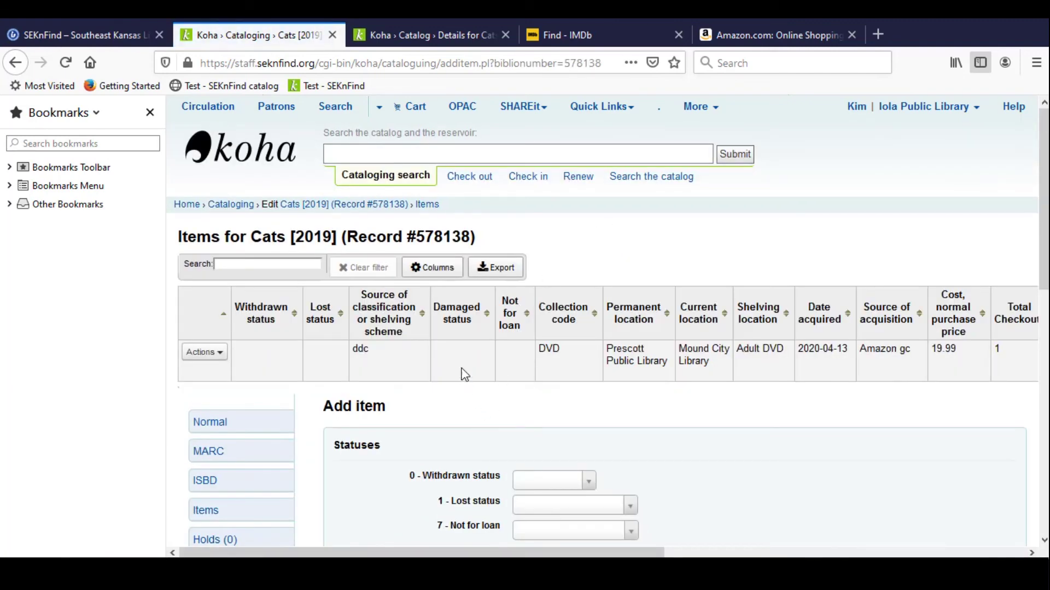
{"action": "scroll", "coordinate": [462, 355], "scroll_direction": "down", "scroll_amount": 3}
{"action": "scroll", "coordinate": [476, 336], "scroll_direction": "up", "scroll_amount": 3}
Examine the normal details view of the Cats [2019] record, including its descriptions and the options for adding something new.
{"action": "left_click", "coordinate": [232, 429]}
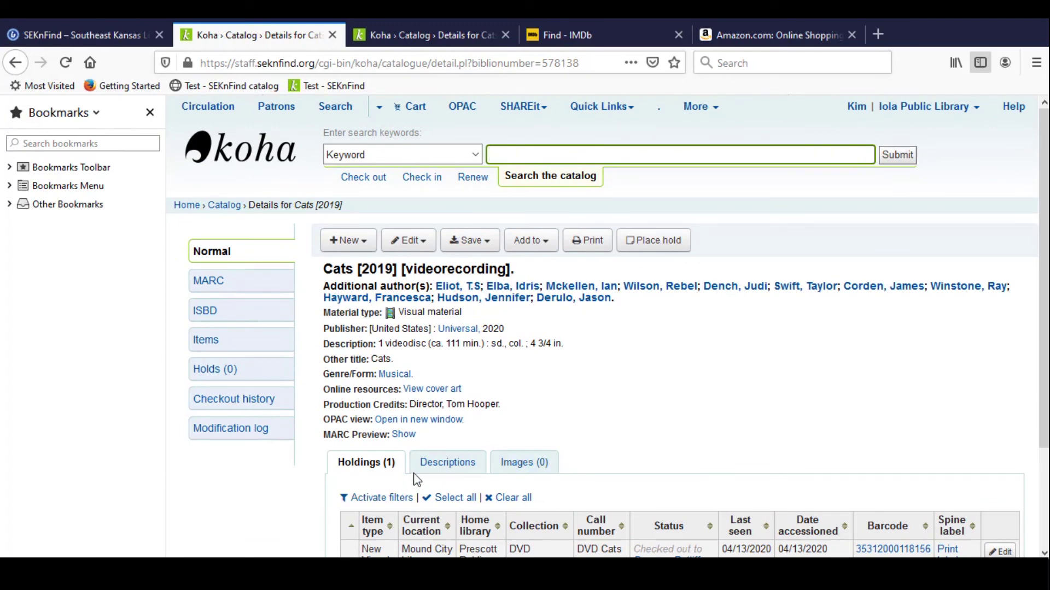
{"action": "left_click", "coordinate": [446, 462]}
{"action": "scroll", "coordinate": [426, 383], "scroll_direction": "down", "scroll_amount": 3}
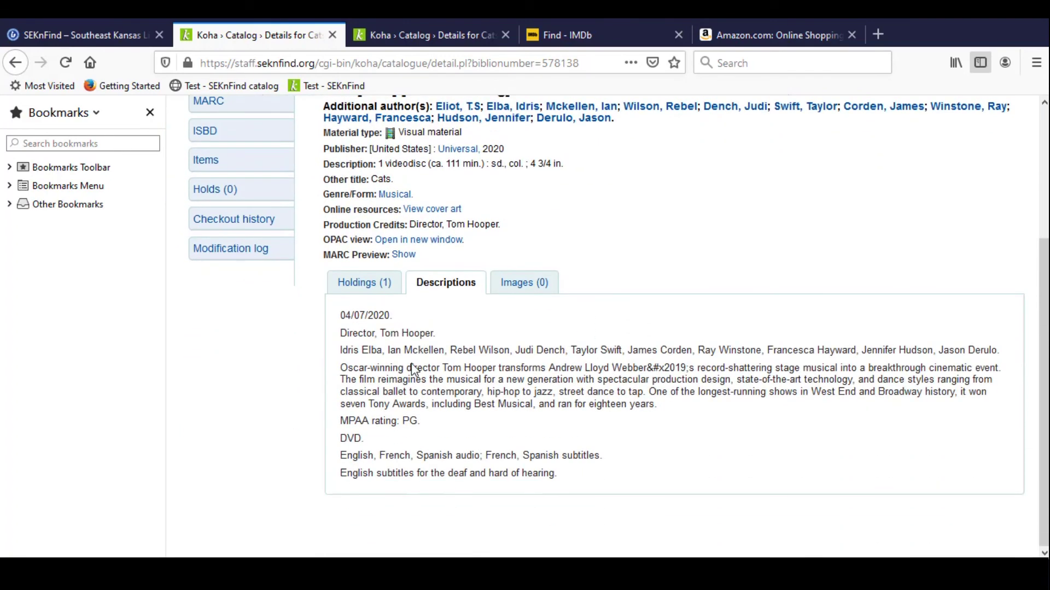
{"action": "scroll", "coordinate": [651, 432], "scroll_direction": "up", "scroll_amount": 3}
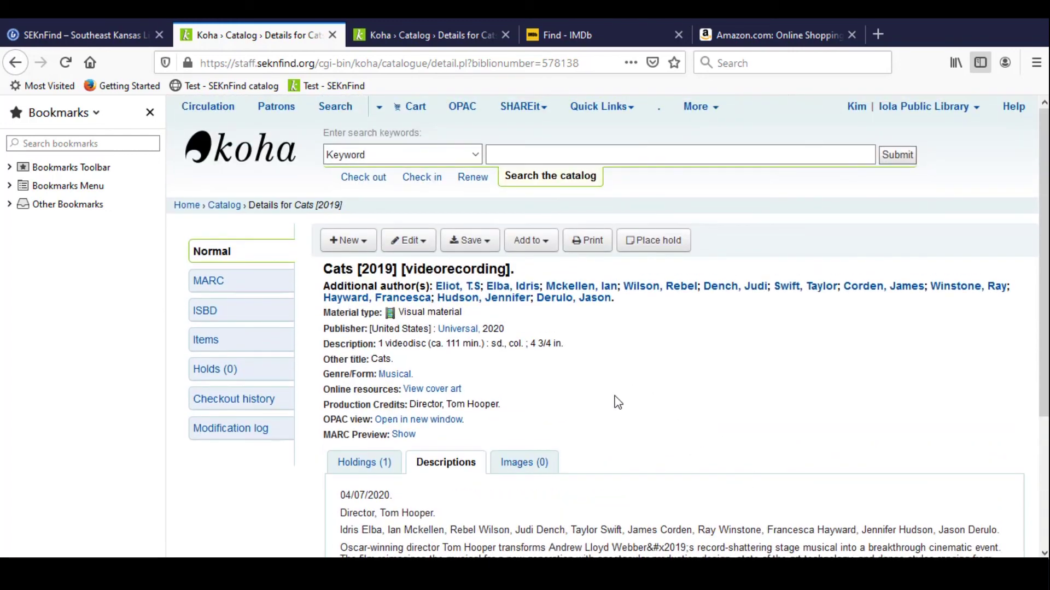
{"action": "left_click", "coordinate": [358, 242]}
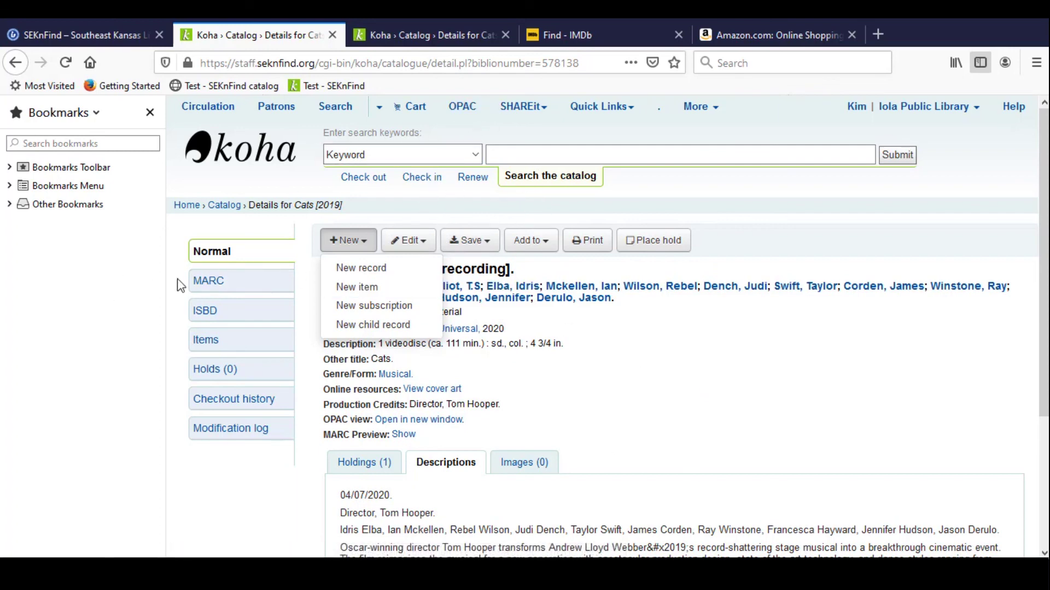
{"action": "left_click", "coordinate": [218, 248]}
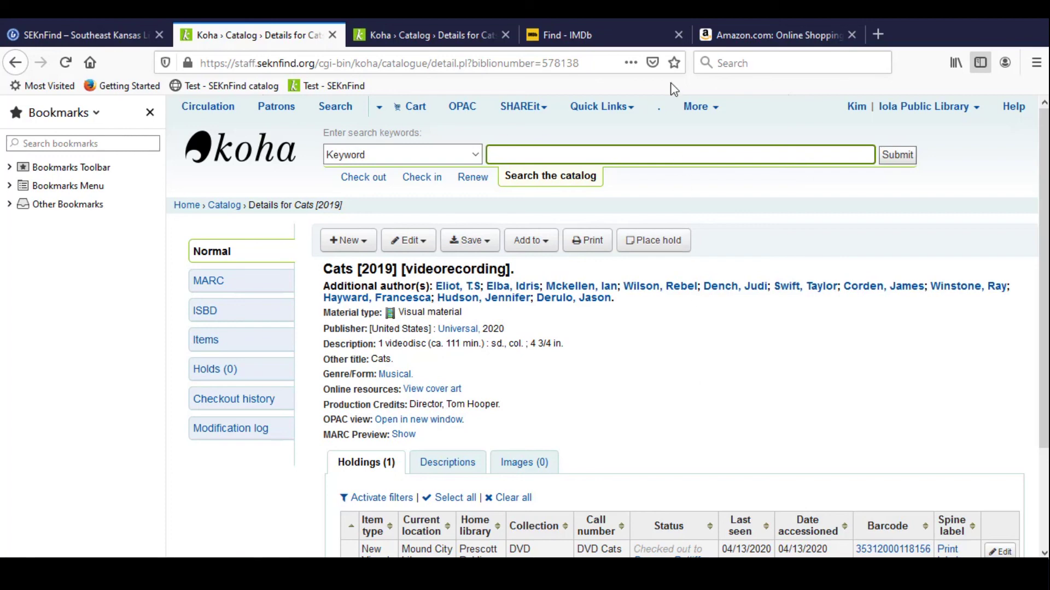
Compare the details page of the Cats [1998] record with that of Cats [2019], ending on the 2019 record.
{"action": "left_click", "coordinate": [458, 37]}
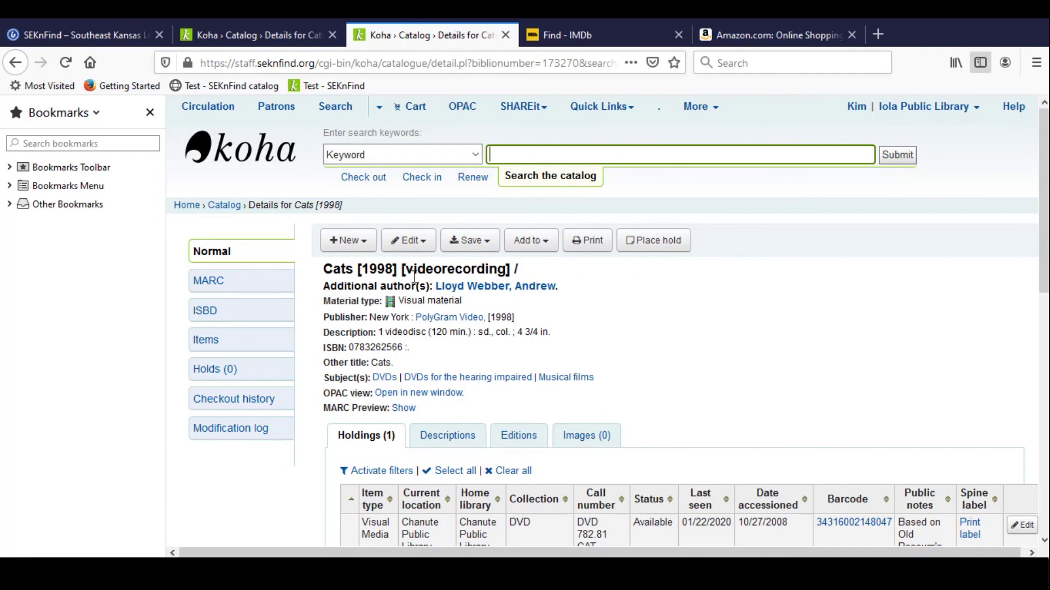
{"action": "left_click", "coordinate": [291, 36]}
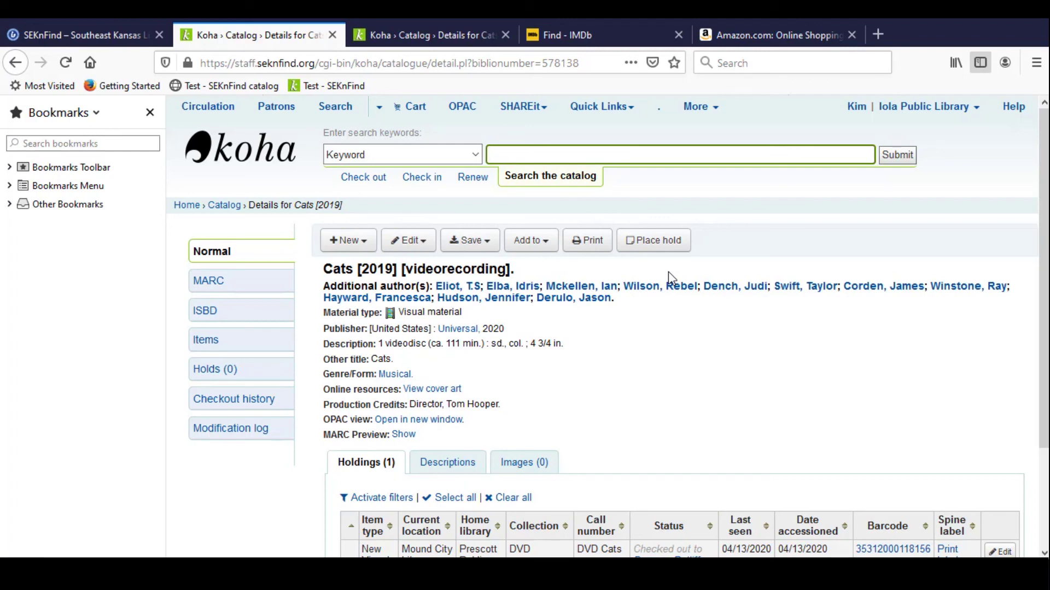
{"action": "left_click", "coordinate": [483, 33]}
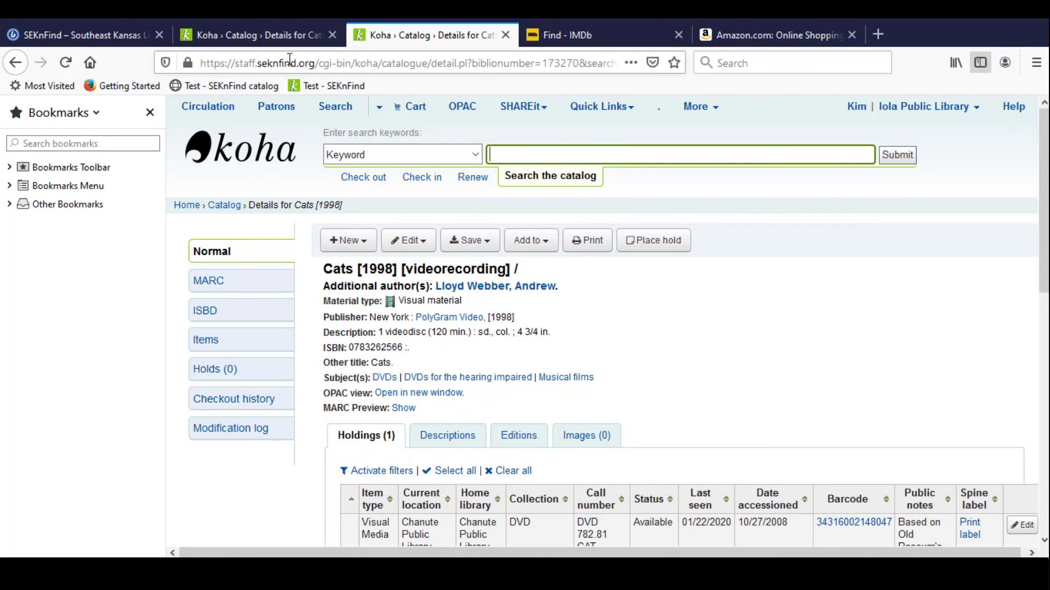
{"action": "left_click", "coordinate": [272, 36]}
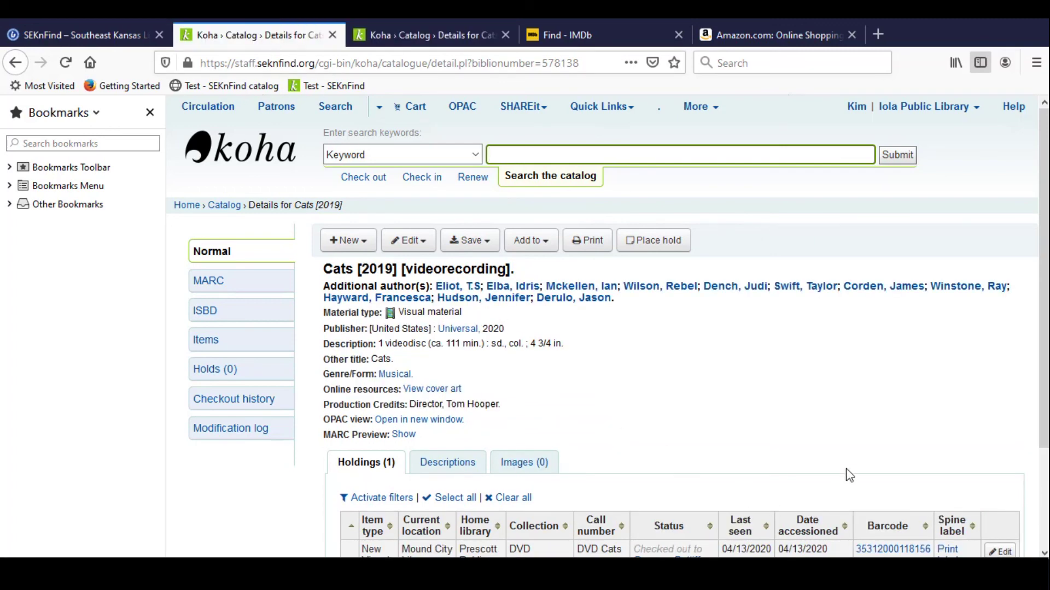